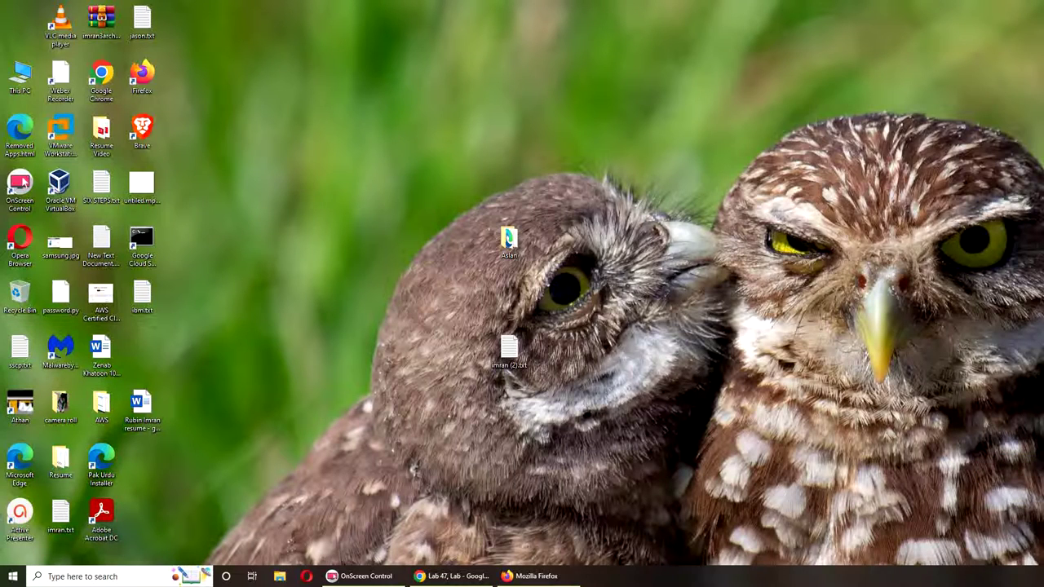
Refresh the host desktop and restore the browser window showing the uCertify lab.
right_click(966, 208)
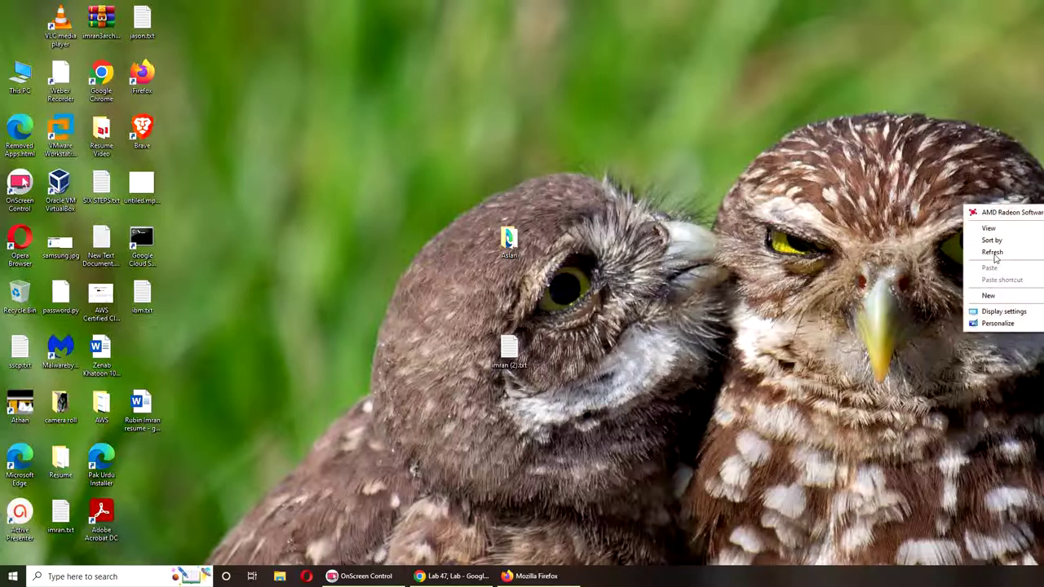
left_click(997, 256)
left_click(450, 576)
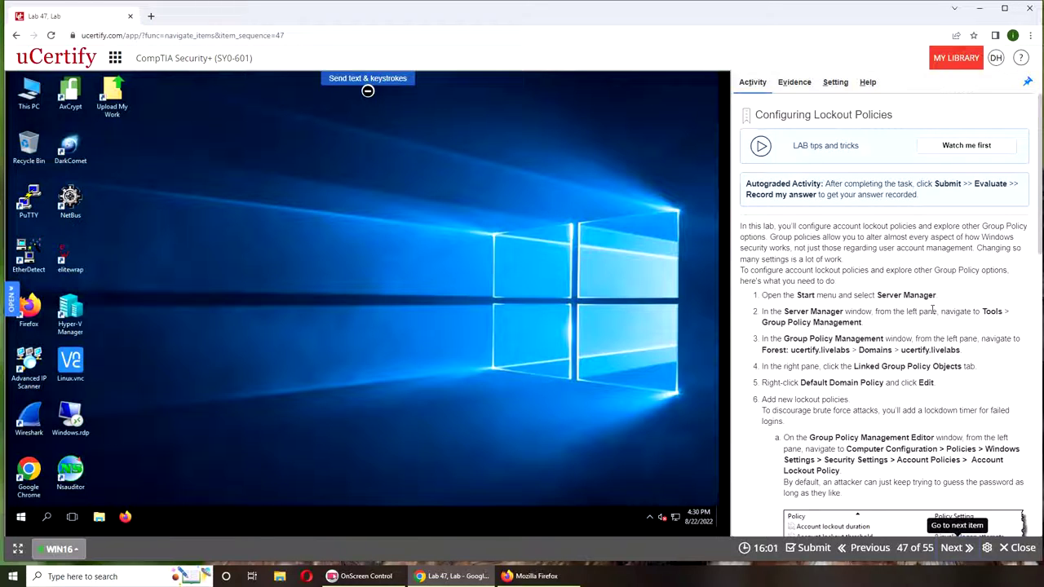
Scroll through the Configuring Lockout Policies lab instructions.
scroll(931, 312, "down", 2)
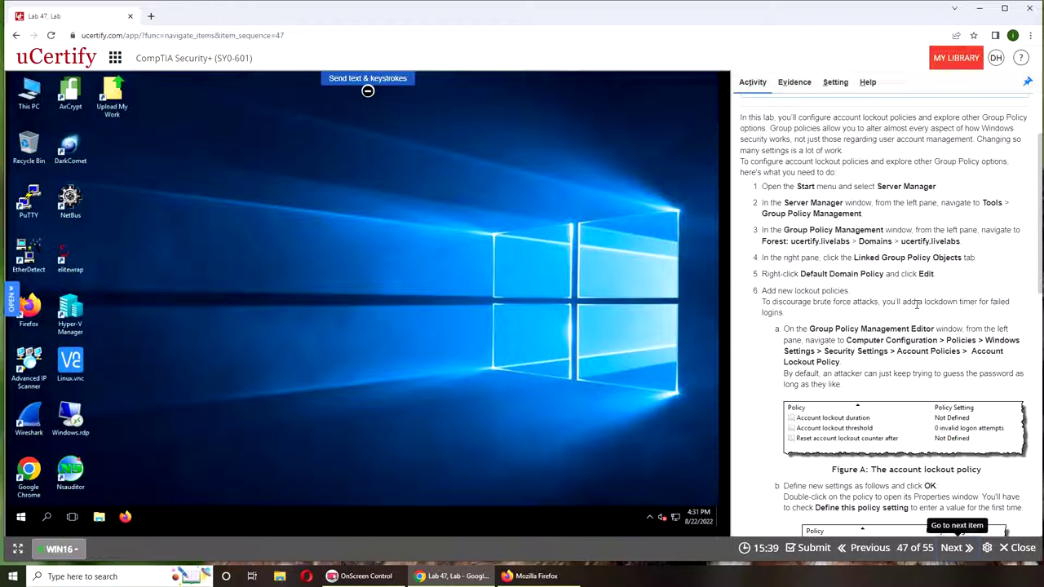
scroll(918, 303, "down", 1)
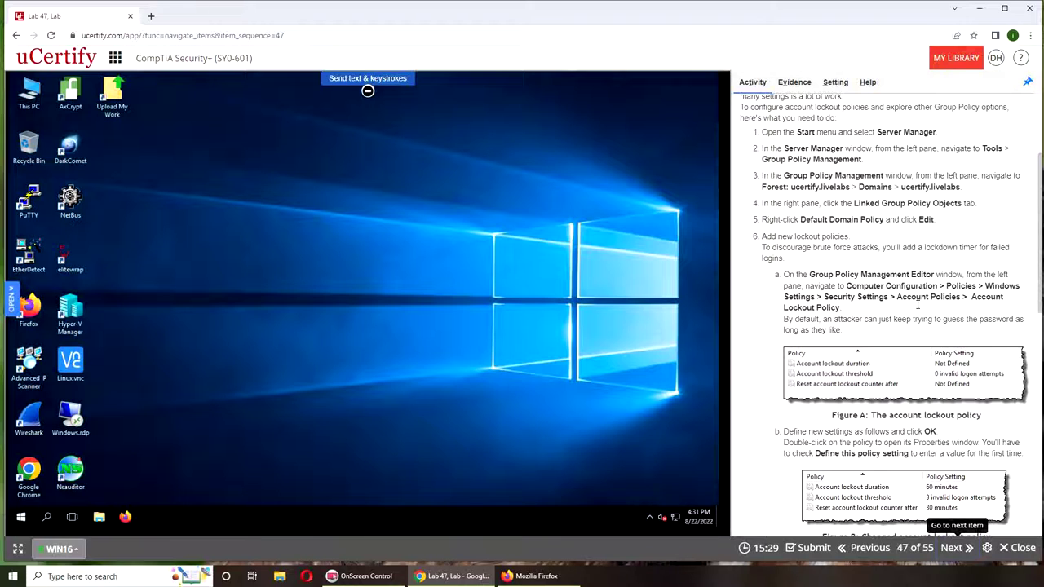
scroll(945, 438, "down", 2)
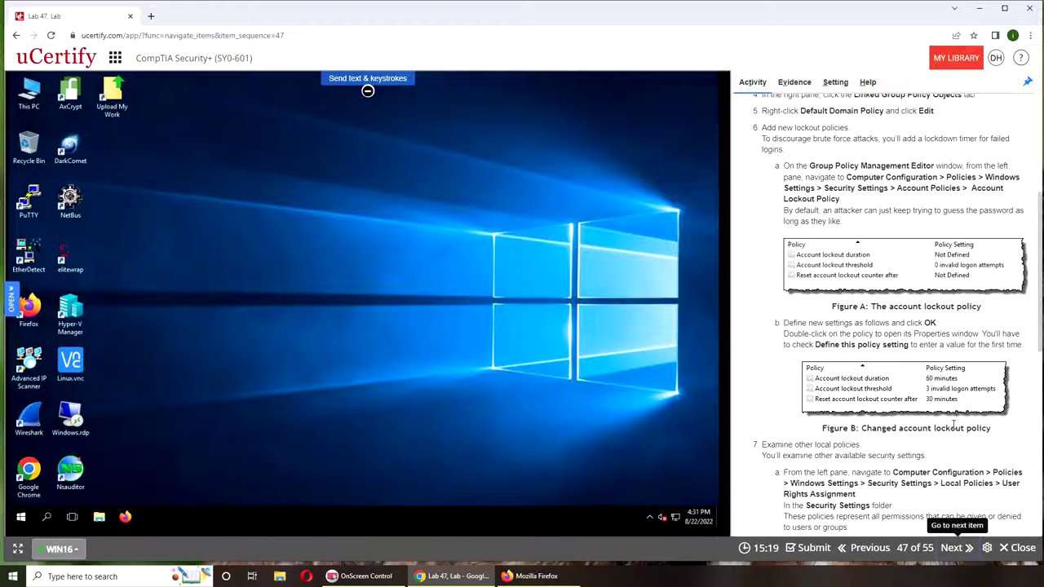
scroll(954, 425, "down", 3)
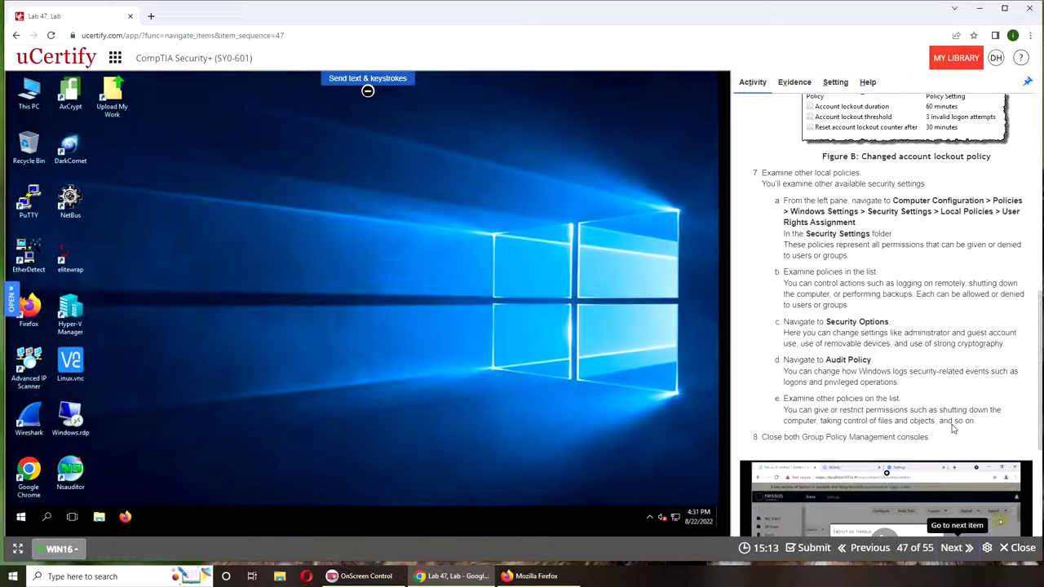
scroll(952, 428, "up", 7)
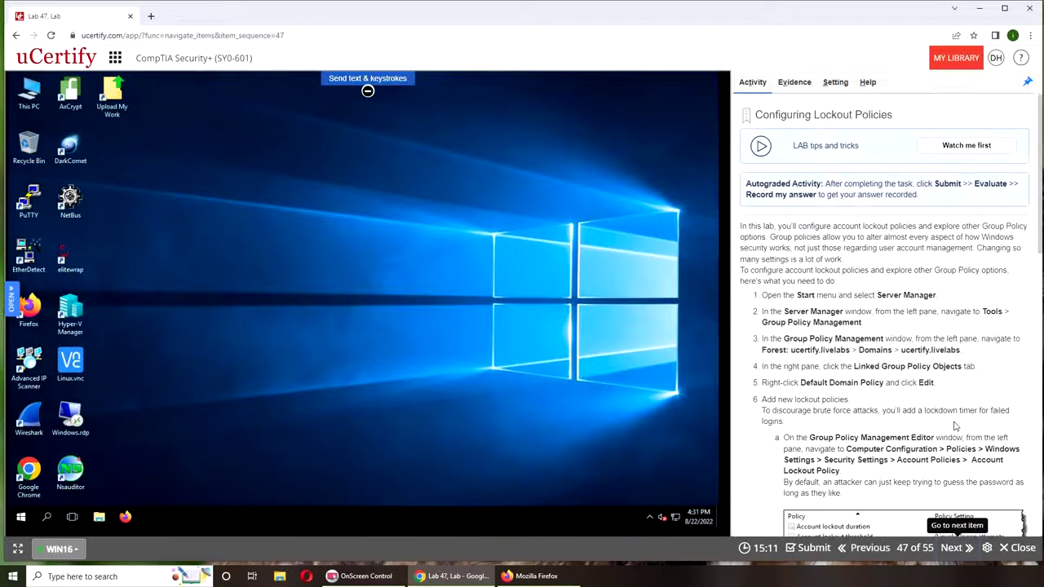
scroll(956, 424, "down", 1)
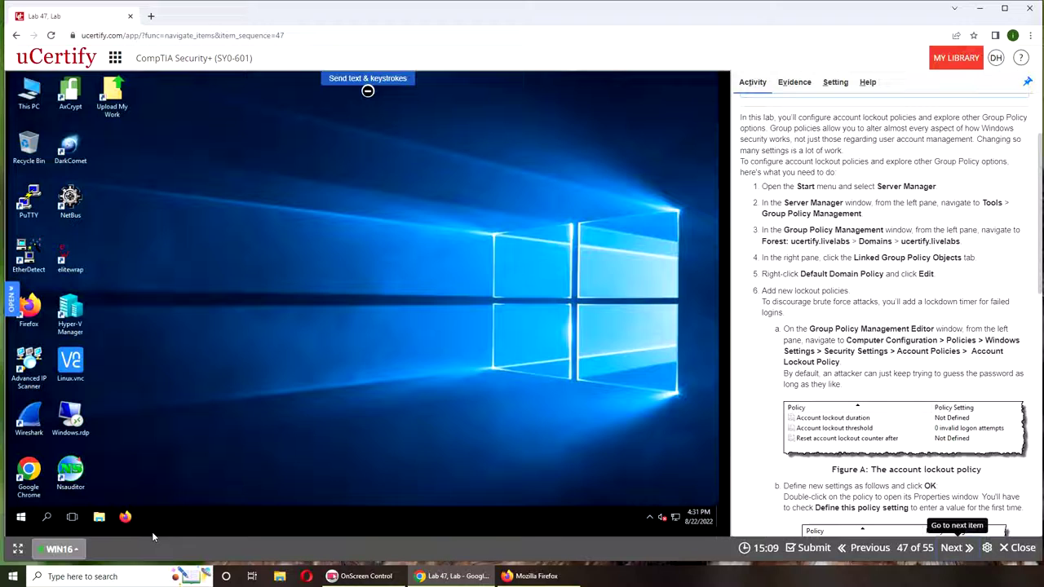
Start Server Manager from the Start menu and launch Group Policy Management from Tools.
left_click(21, 516)
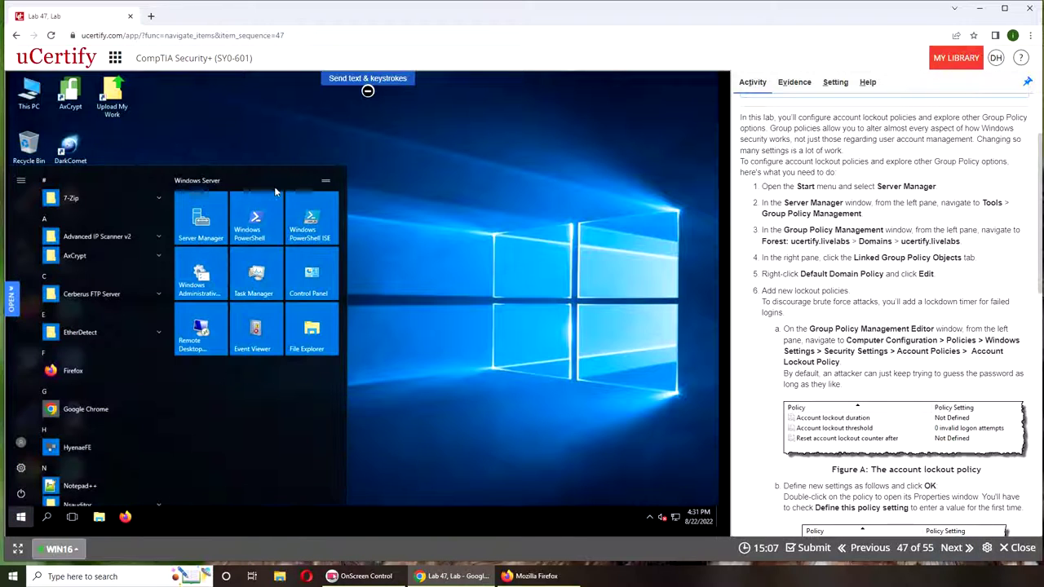
left_click(202, 221)
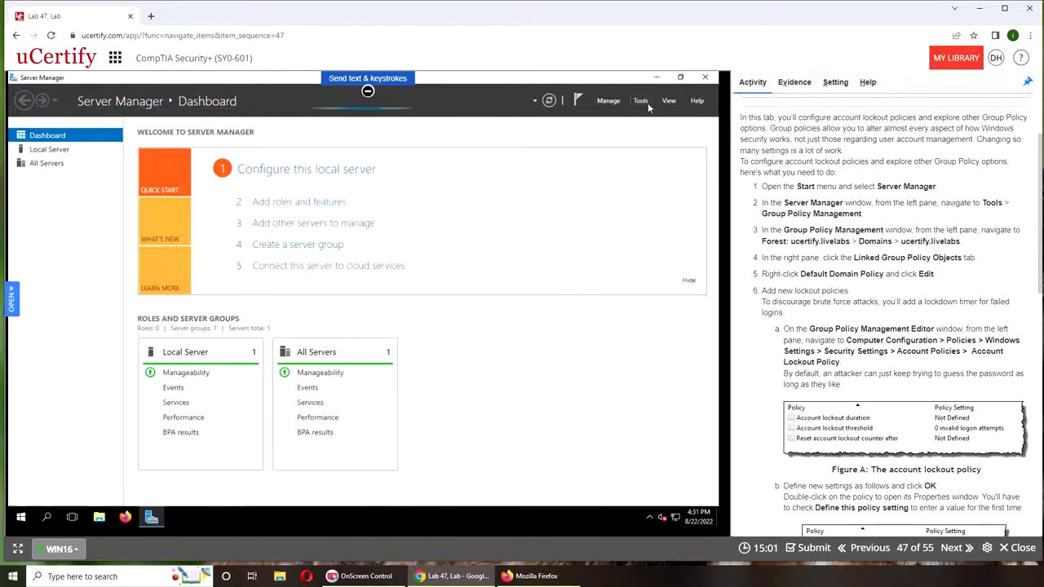
left_click(641, 102)
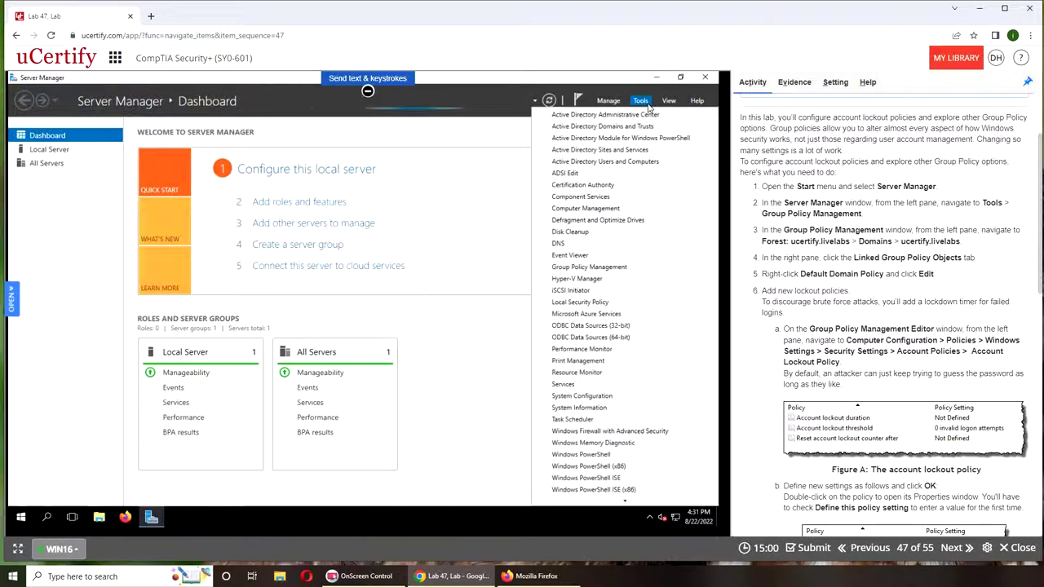
left_click(618, 269)
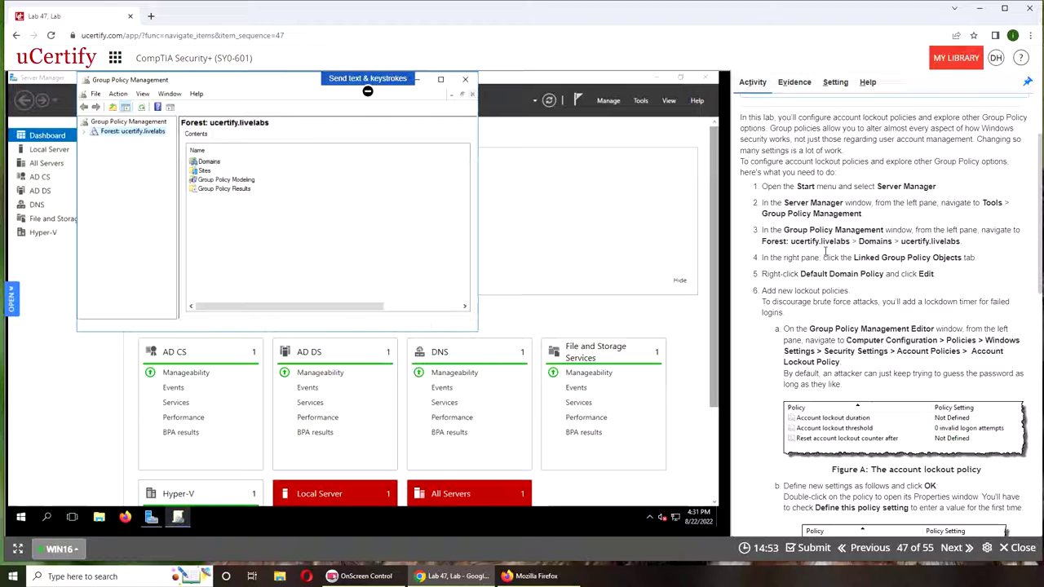
Expand Forest > Domains > ucertify.livelabs, widen the console and tree pane, and show the domain's status page.
left_click(88, 135)
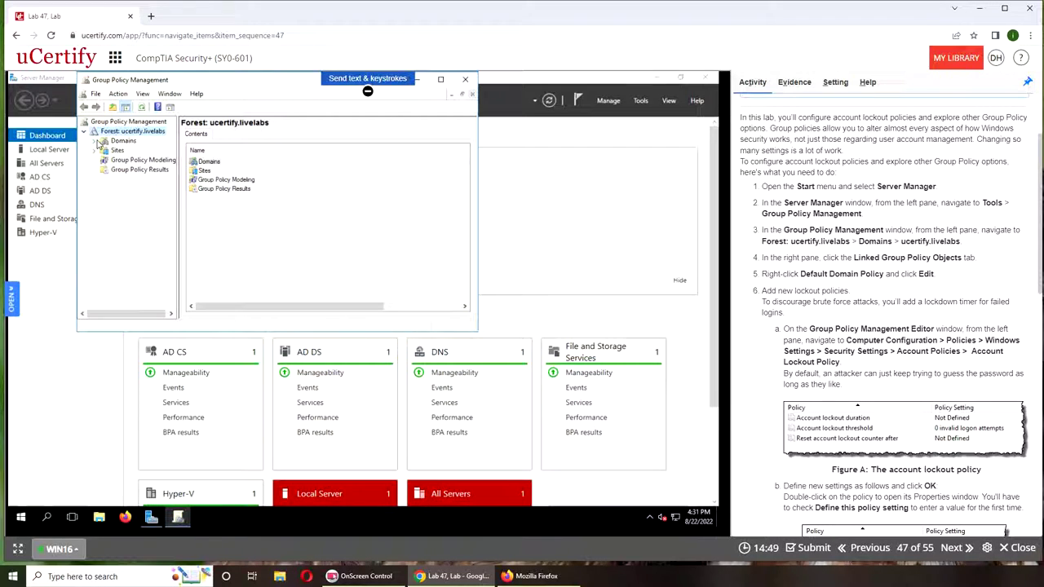
left_click(94, 141)
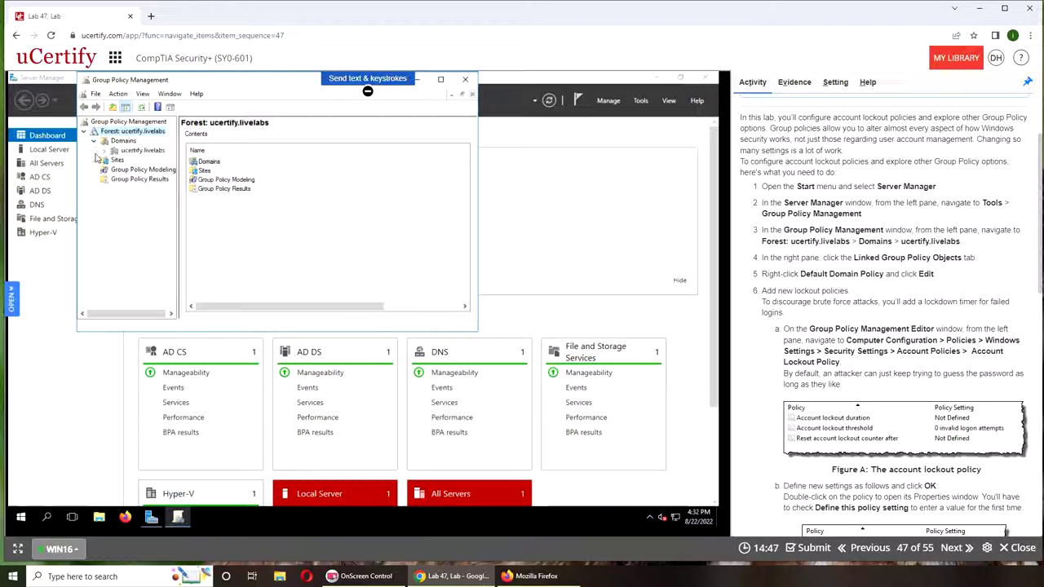
left_click(104, 150)
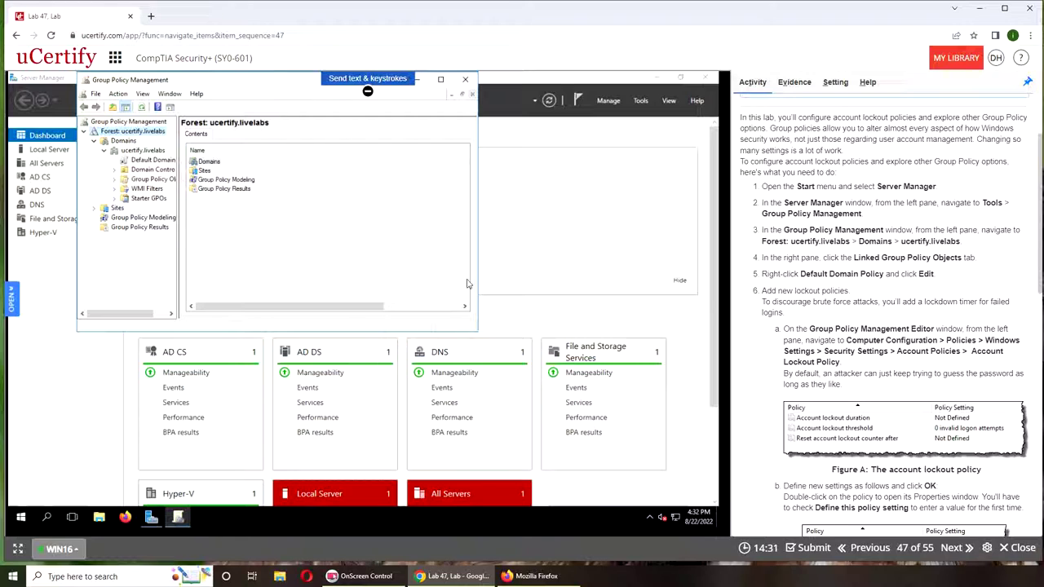
key("Tab")
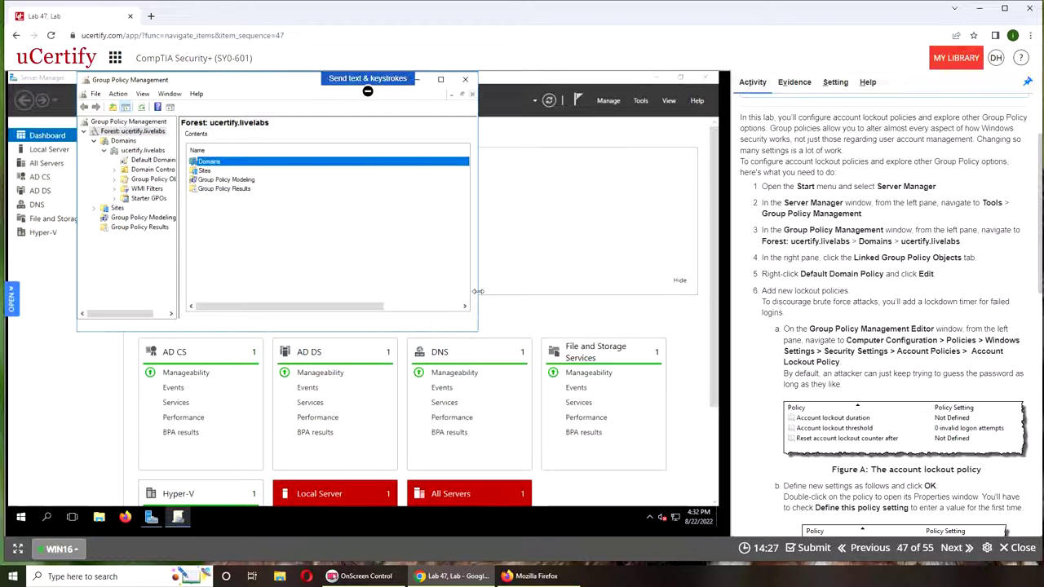
left_click_drag(478, 292, 703, 293)
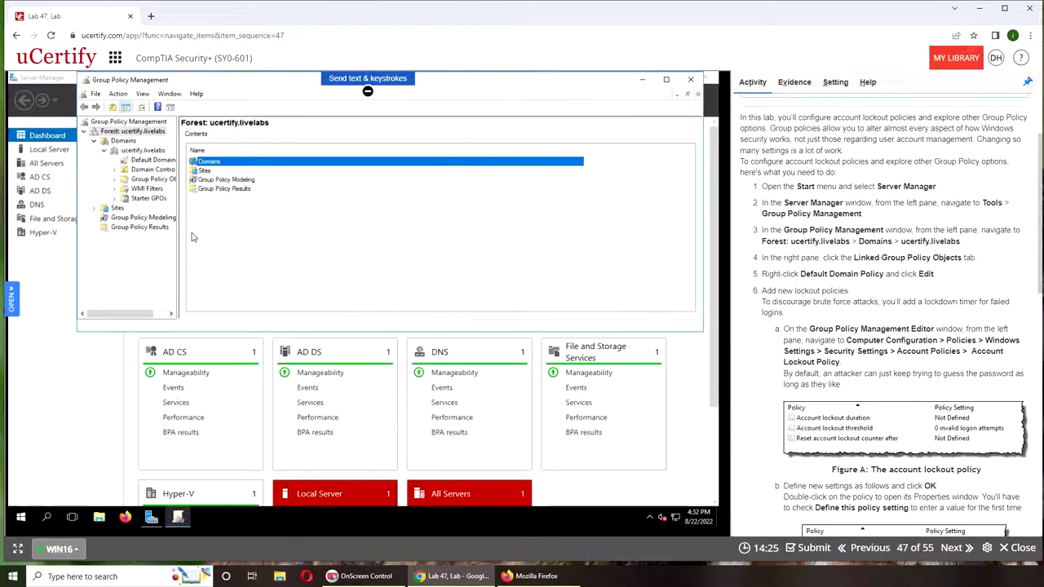
left_click_drag(178, 217, 273, 219)
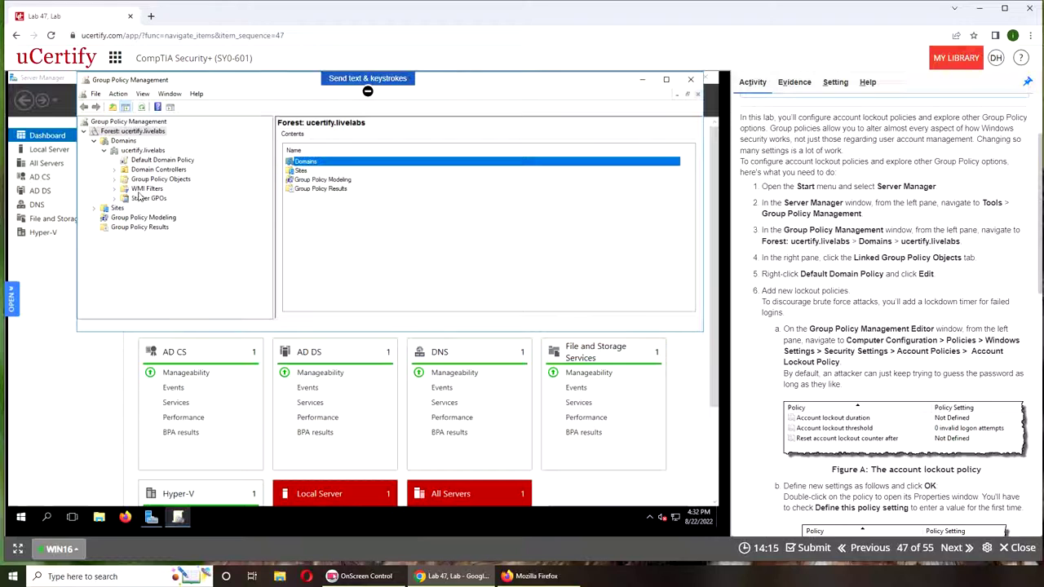
left_click(139, 152)
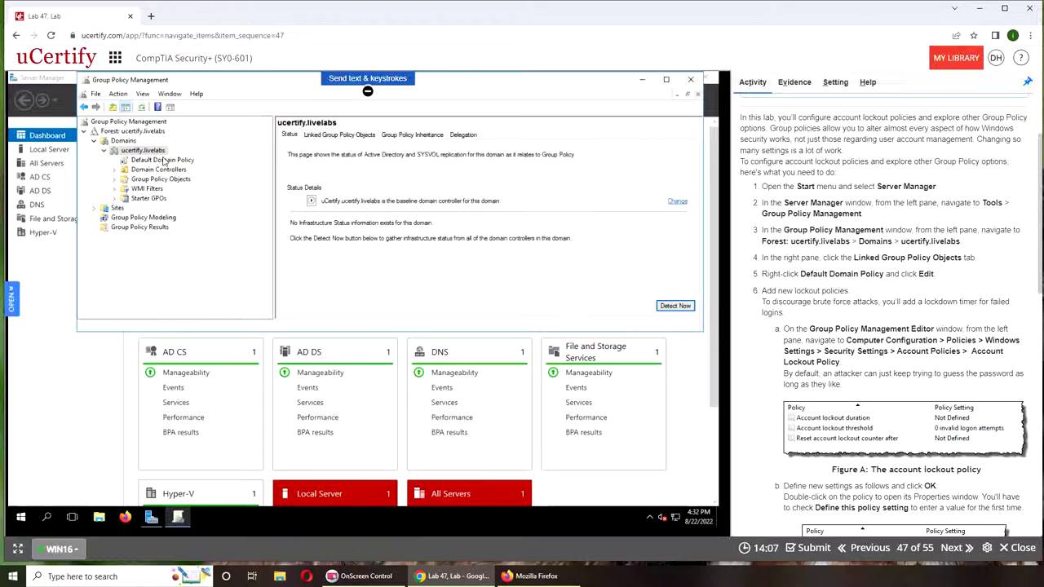
List the domain's Linked Group Policy Objects and open Default Domain Policy with Edit.
left_click(346, 136)
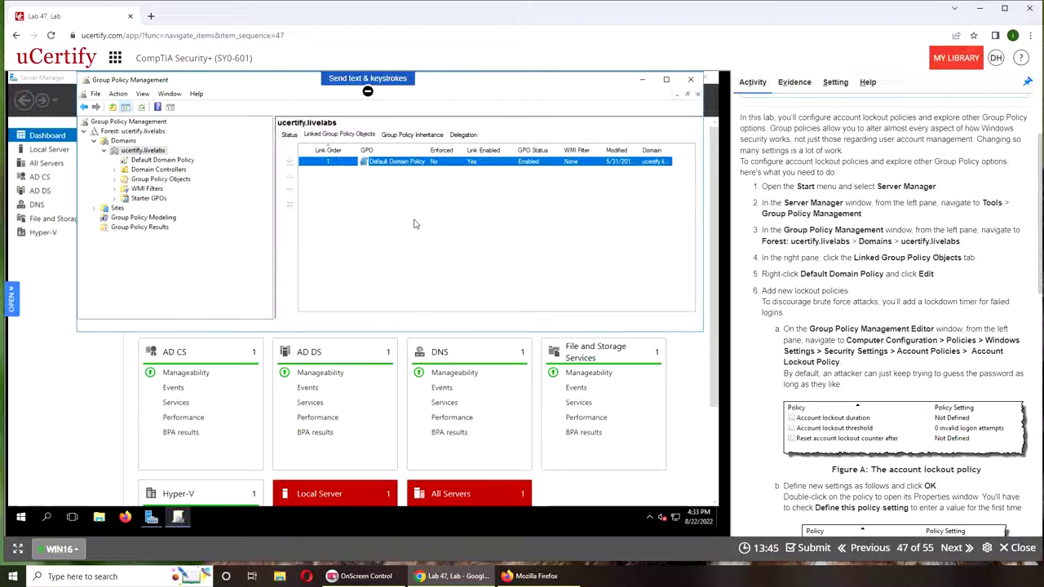
right_click(406, 163)
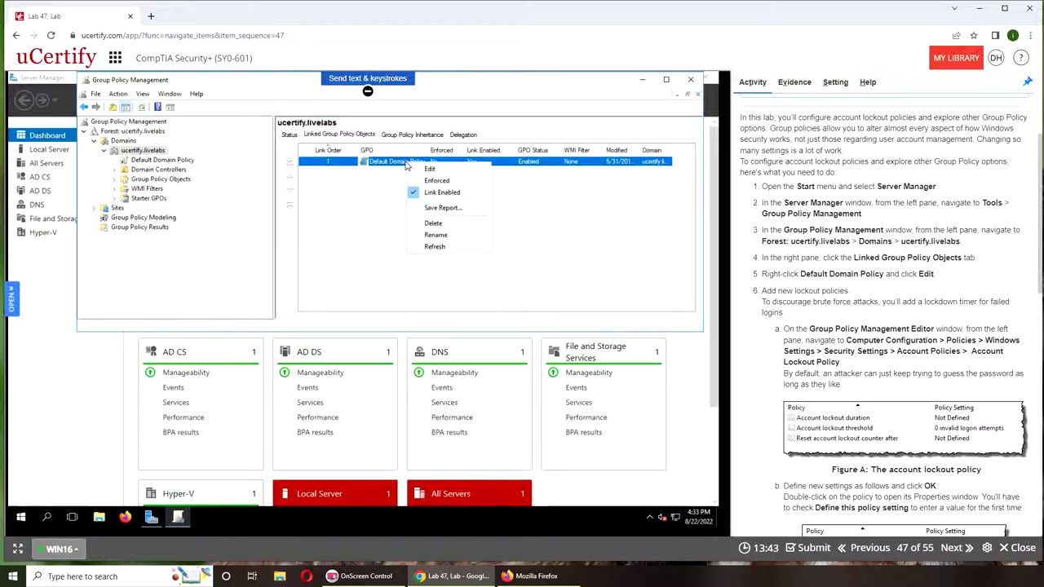
left_click(423, 169)
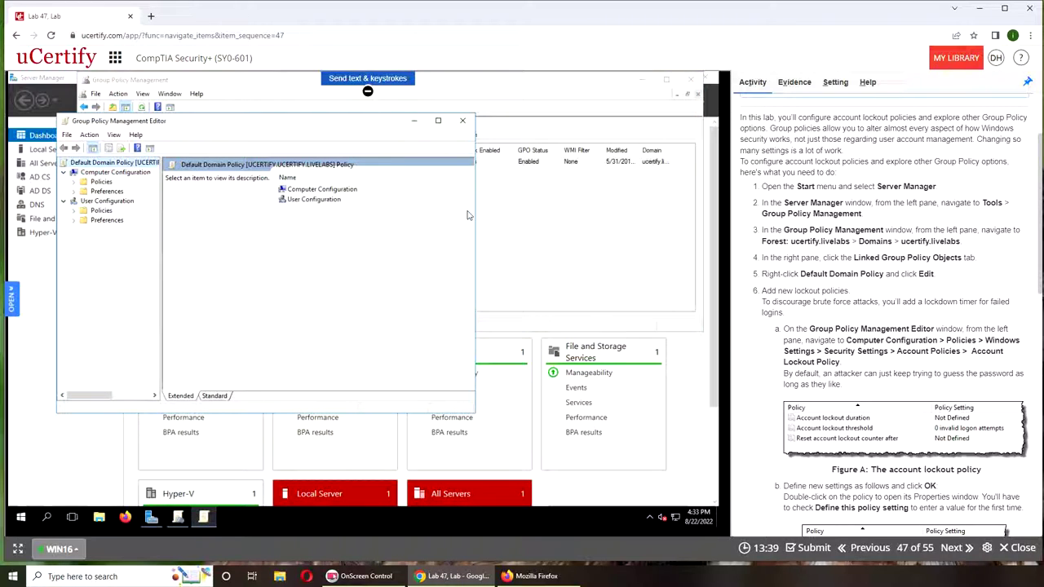
Move the editor window and review the Computer and User Configuration descriptions.
left_click_drag(318, 121, 318, 146)
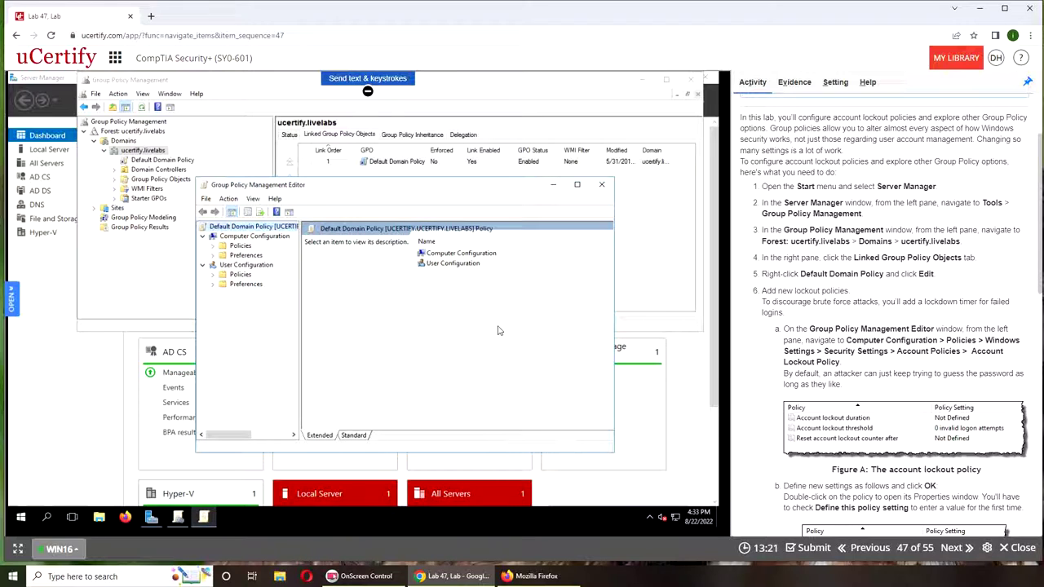
left_click(352, 436)
left_click(320, 436)
left_click(464, 263)
key("Up")
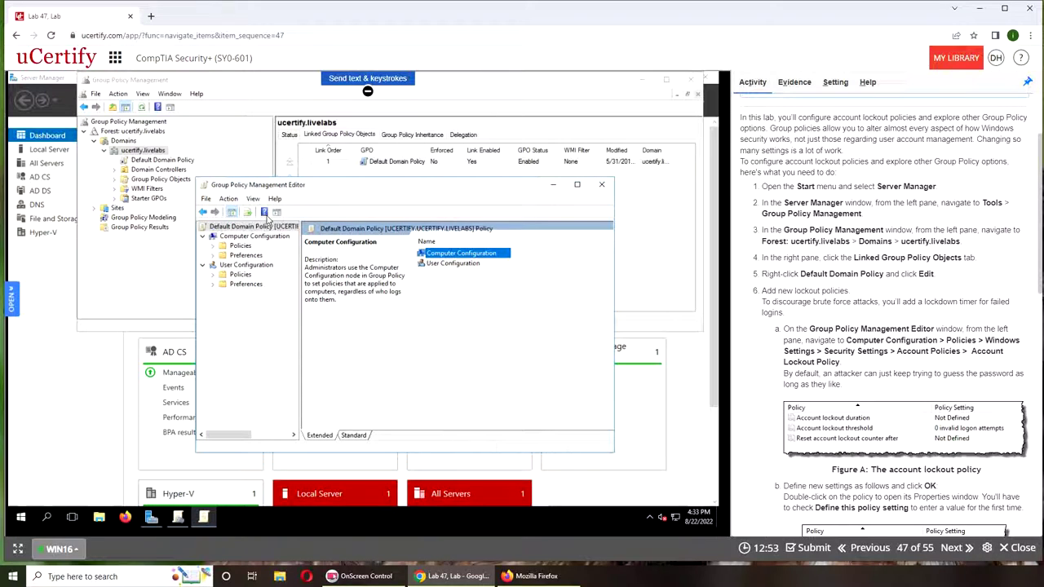
Expand Policies under Computer Configuration to reveal its subfolders.
left_click(229, 201)
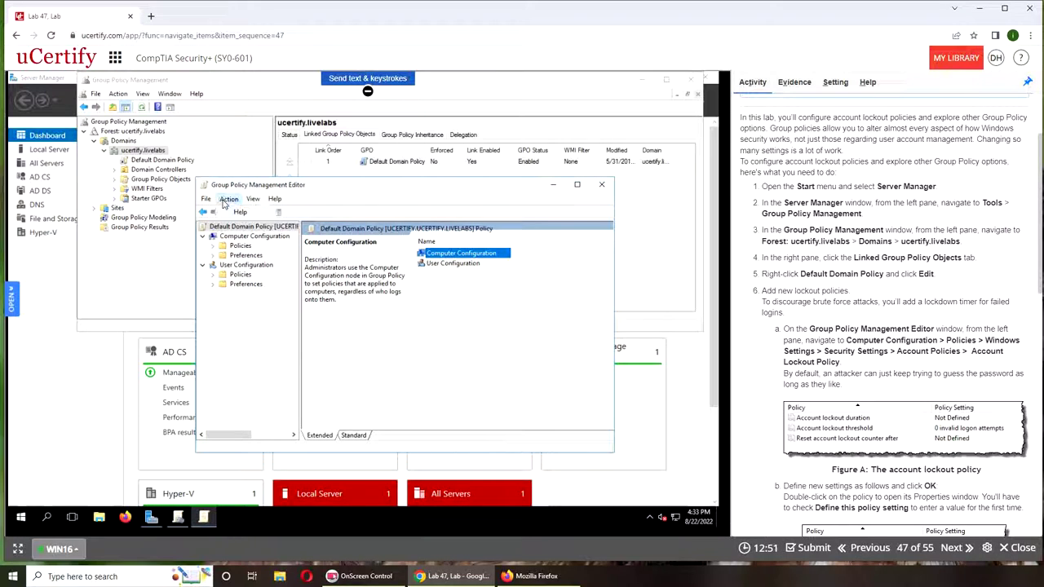
left_click(259, 225)
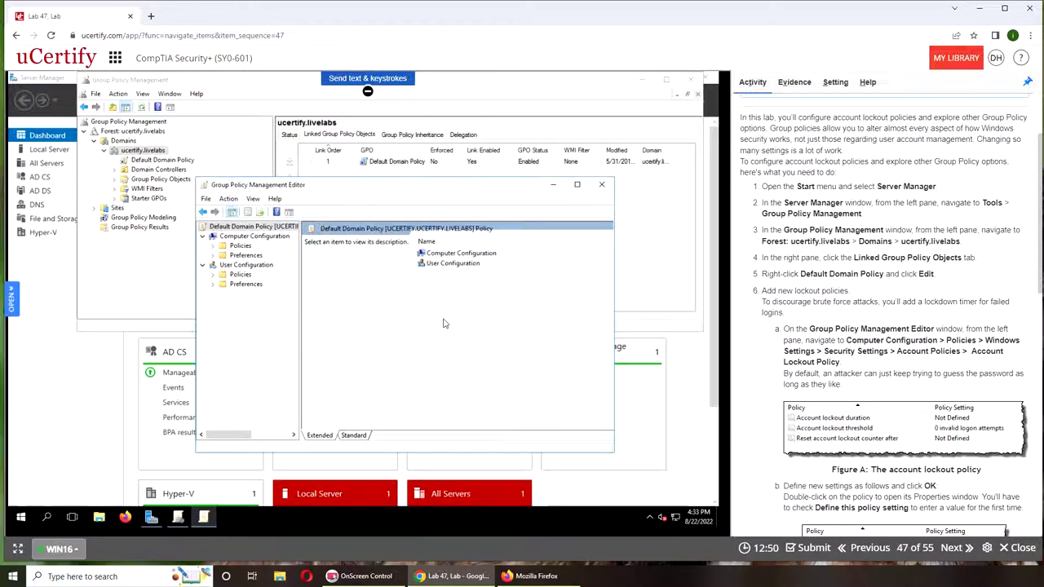
left_click(240, 247)
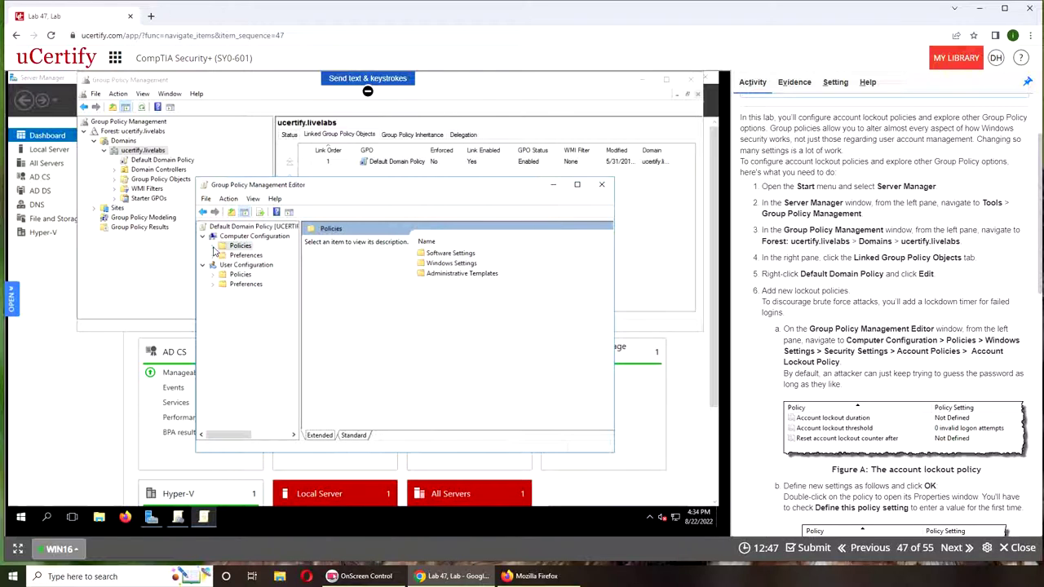
left_click(215, 246)
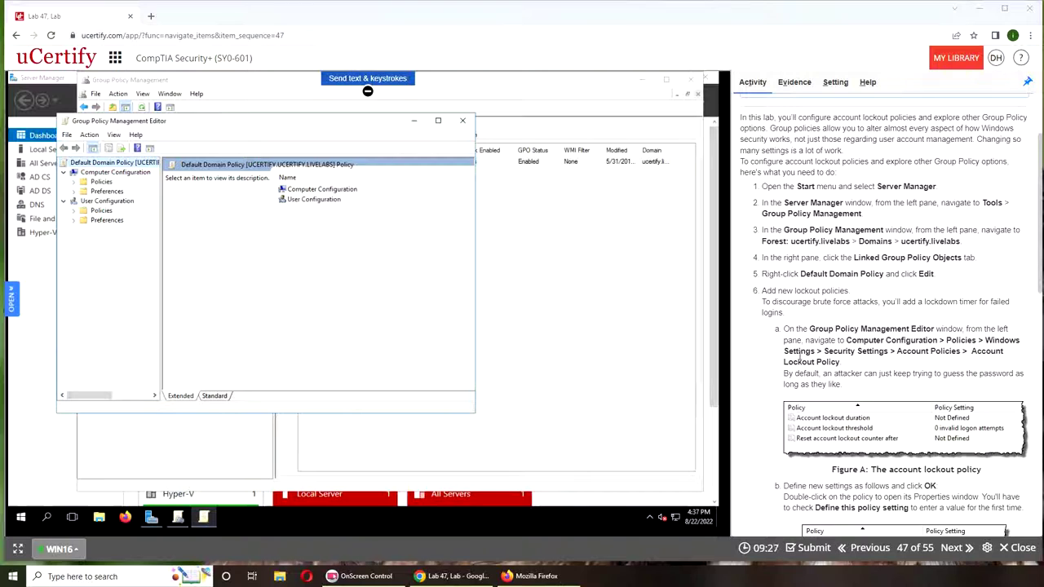
Review lab step 6 on adding new lockout policies, then close the Default Domain Policy editor.
left_click_drag(764, 274, 879, 274)
left_click(917, 274)
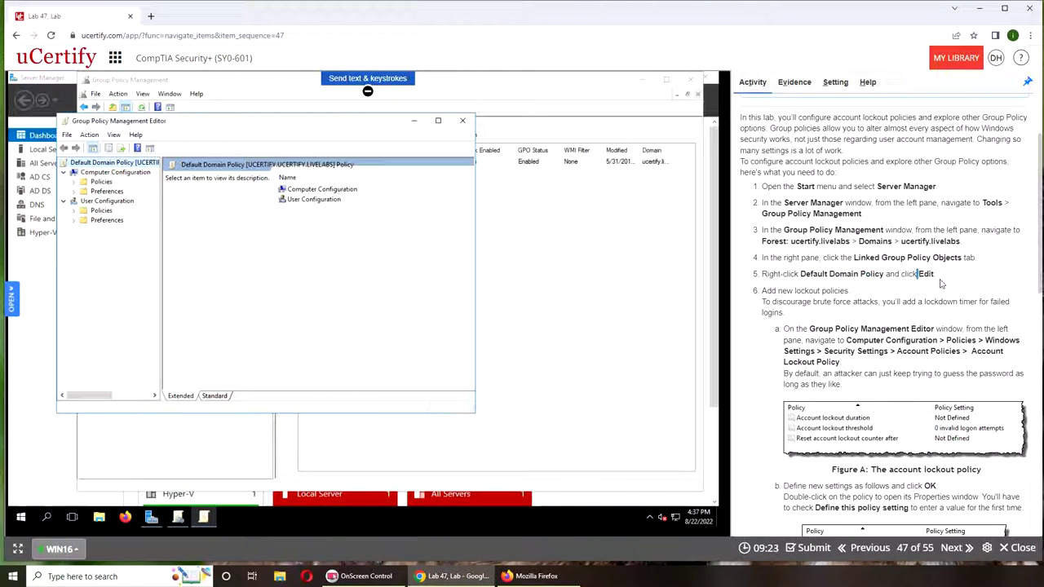
left_click_drag(763, 292, 817, 329)
left_click(794, 317)
left_click(826, 372)
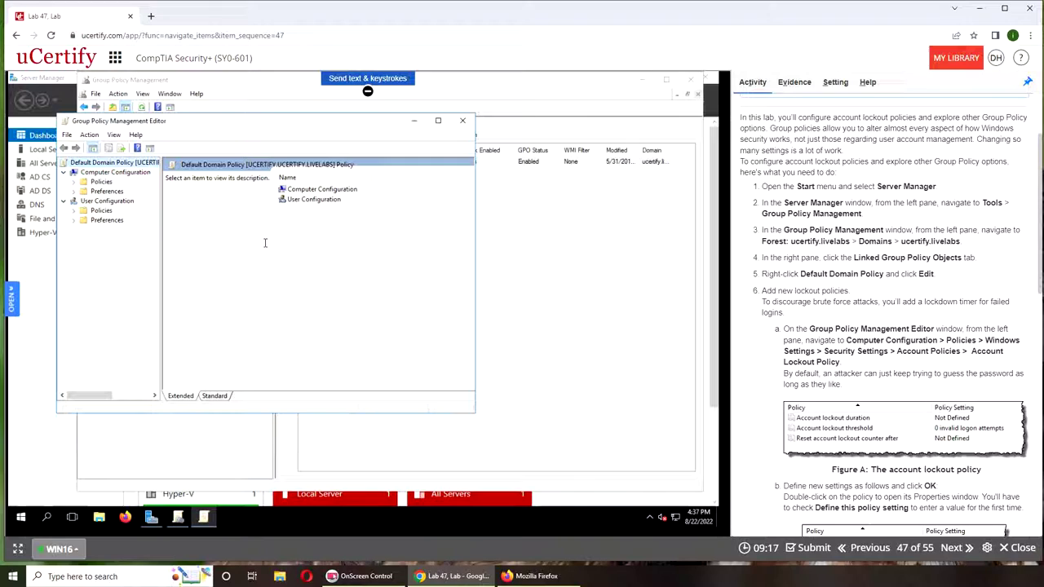
left_click_drag(826, 302, 881, 302)
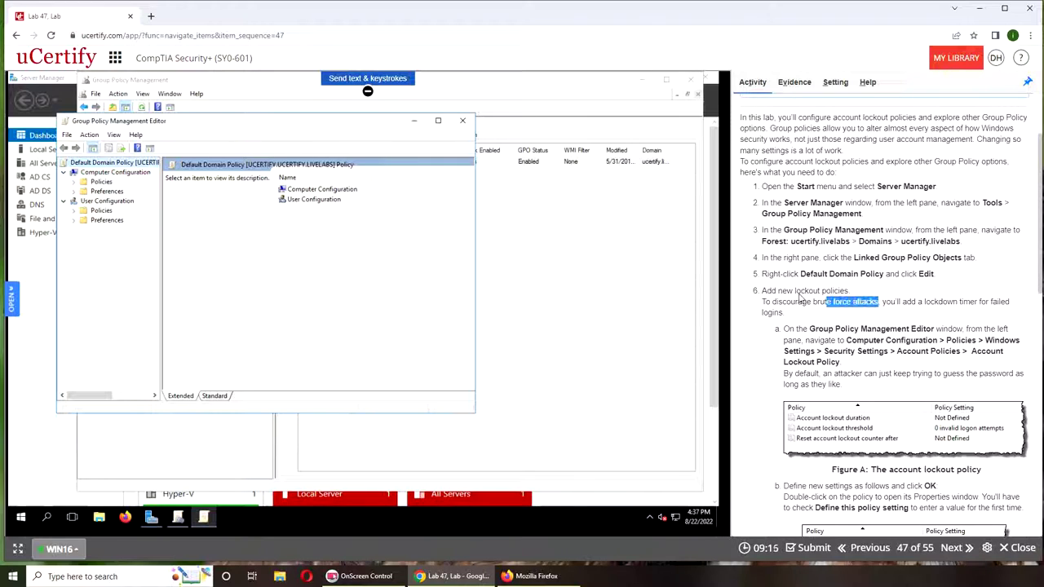
left_click_drag(779, 292, 832, 291)
left_click(838, 329)
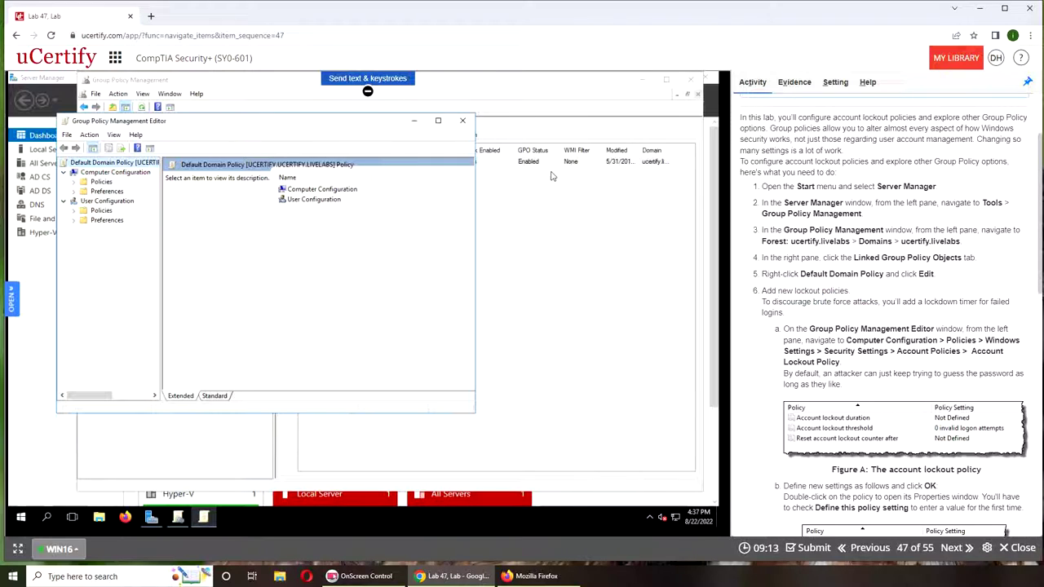
left_click(413, 121)
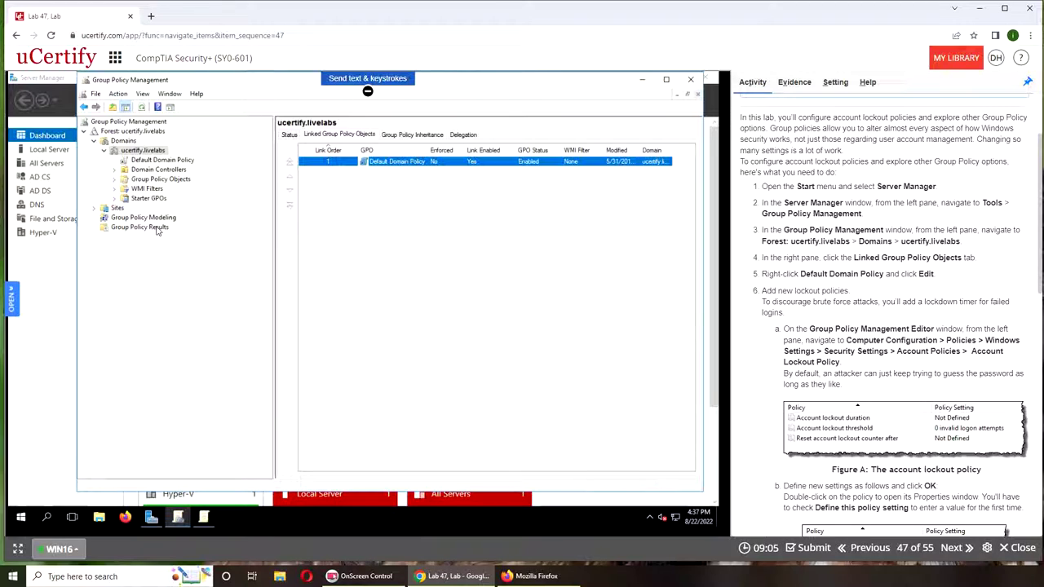
Reopen the Default Domain Policy editor and bring it to the front.
right_click(419, 163)
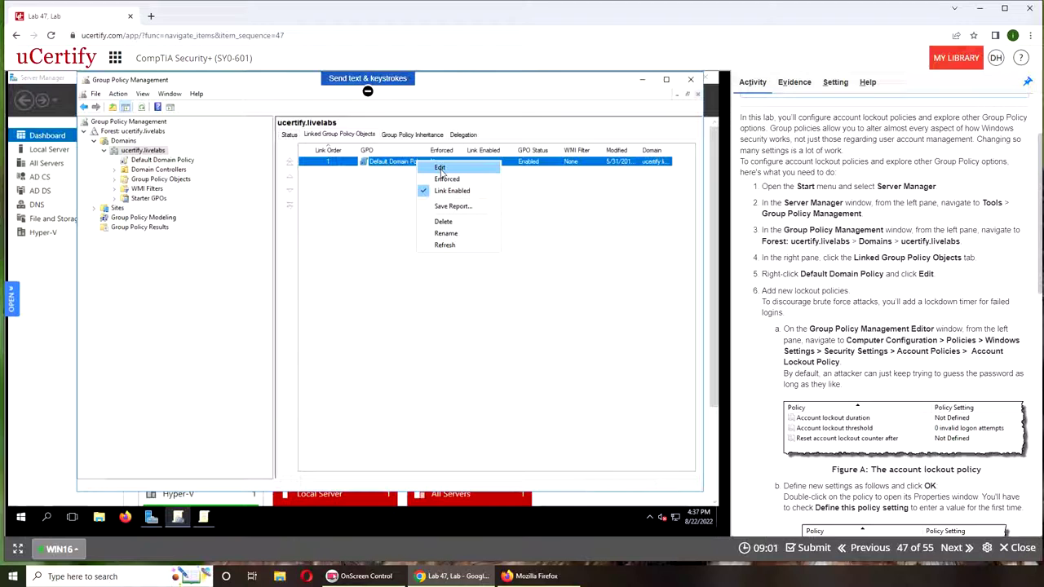
left_click(440, 168)
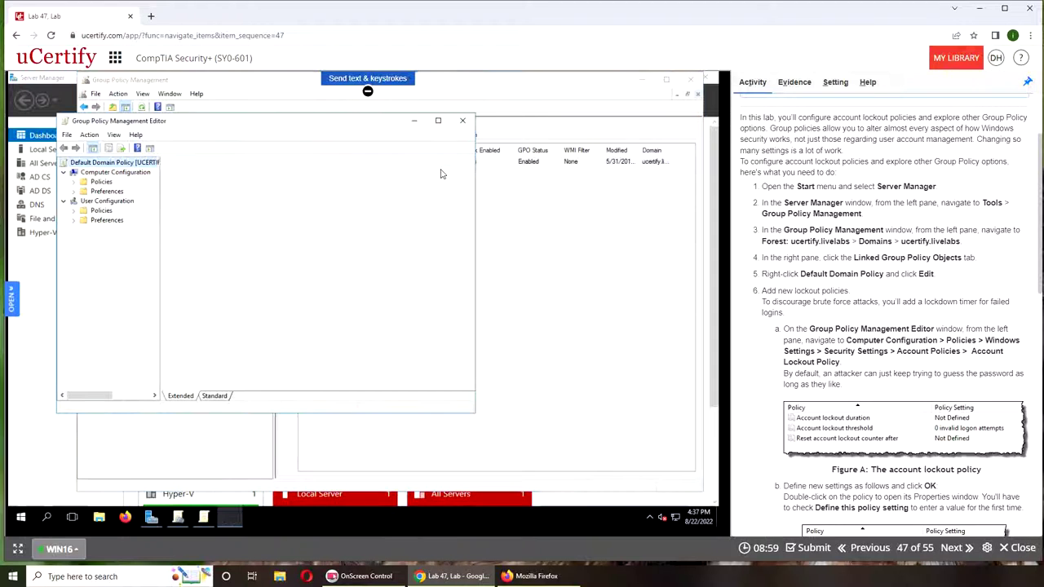
left_click(463, 121)
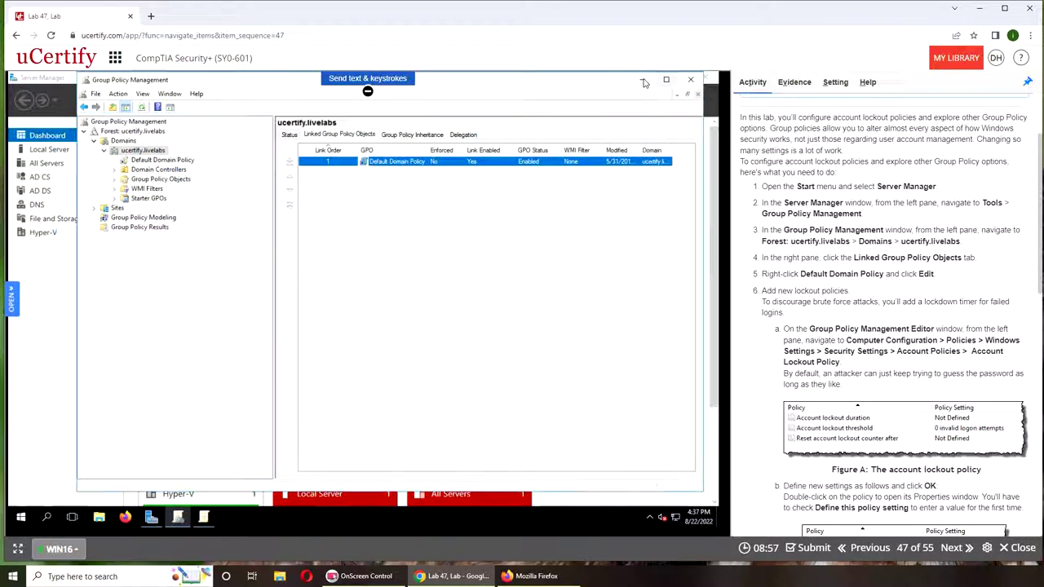
left_click(655, 80)
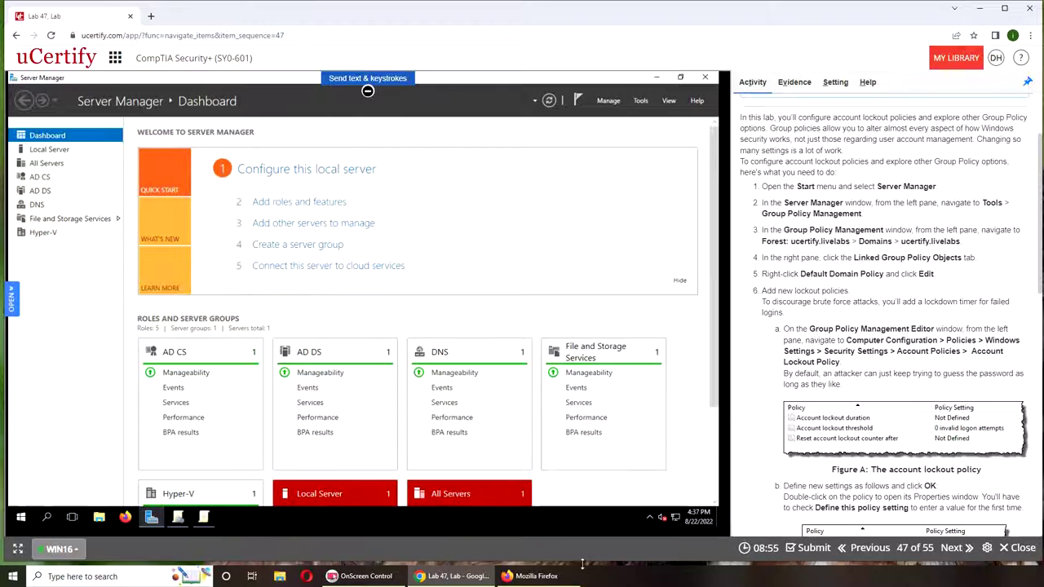
left_click(178, 517)
mouse_move(208, 524)
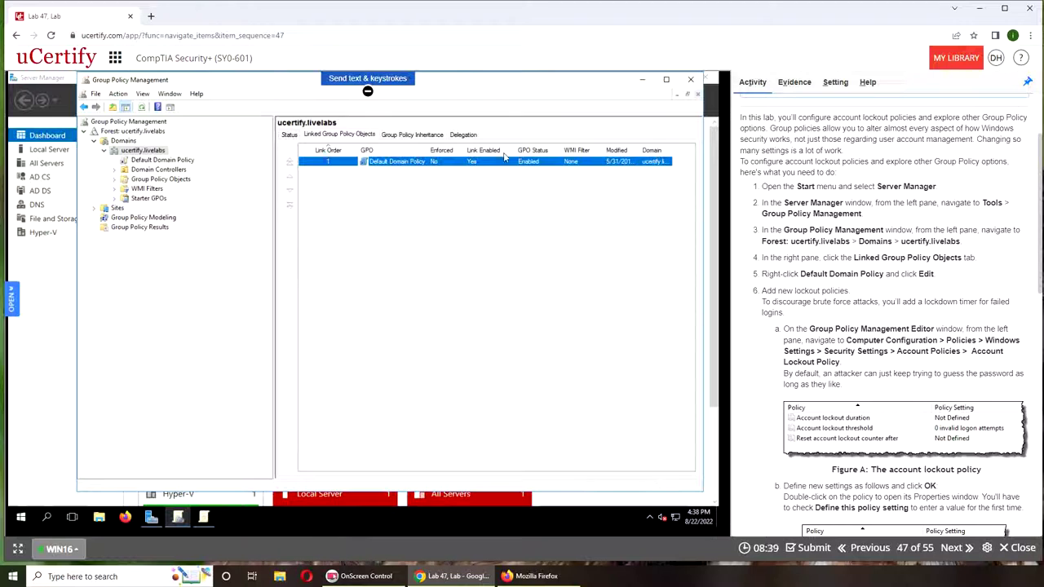
left_click(208, 517)
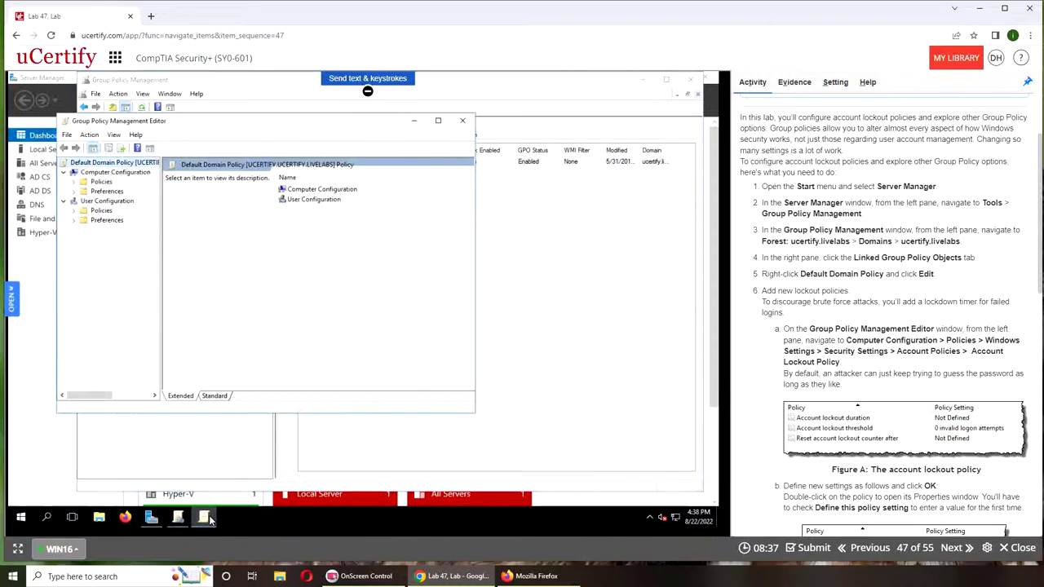
Navigate Policies > Windows Settings > Security Settings > Account Policies to Account Lockout Policy.
left_click(74, 182)
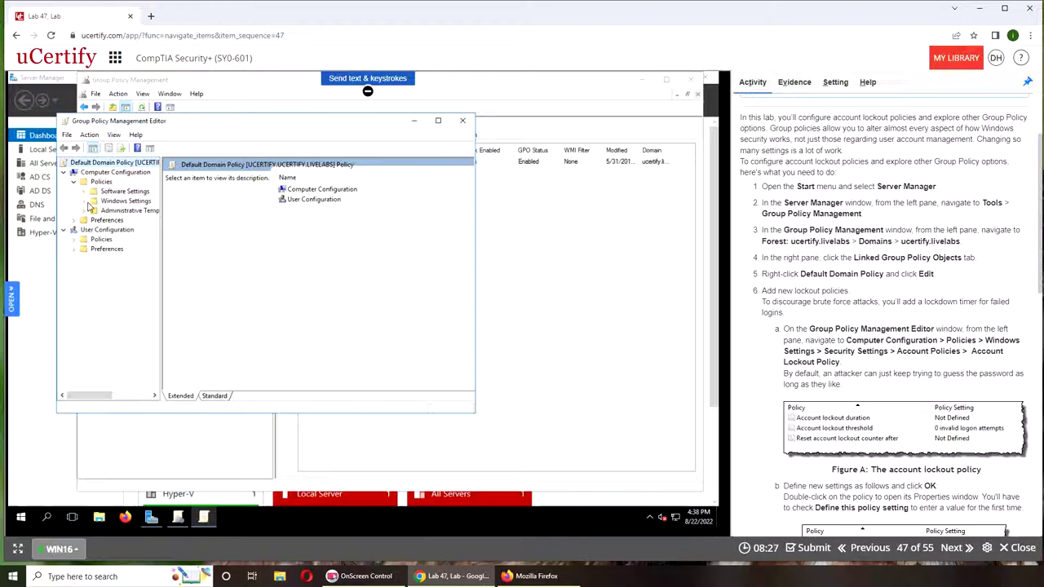
left_click(85, 200)
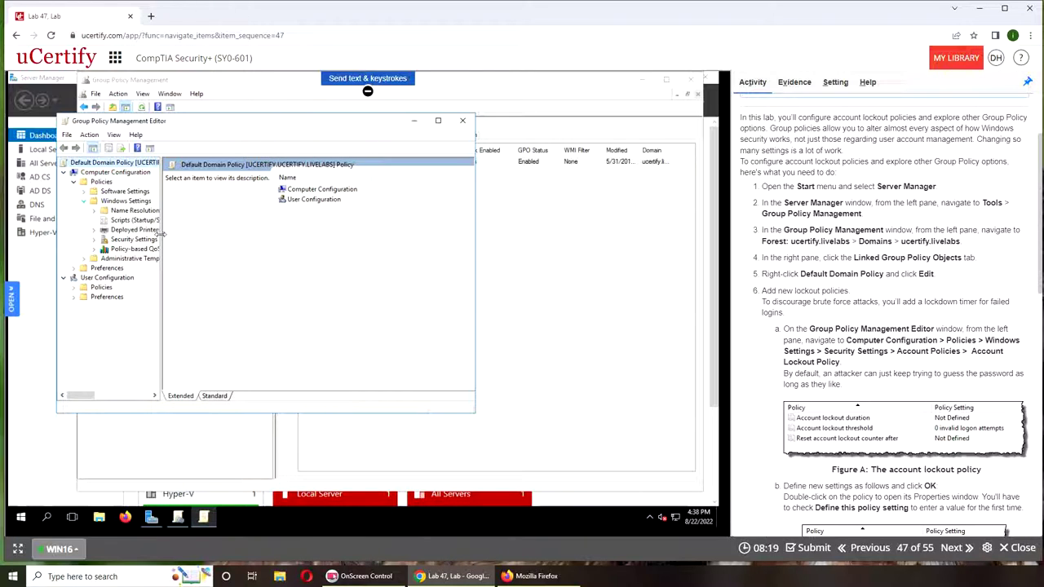
left_click_drag(160, 234, 231, 234)
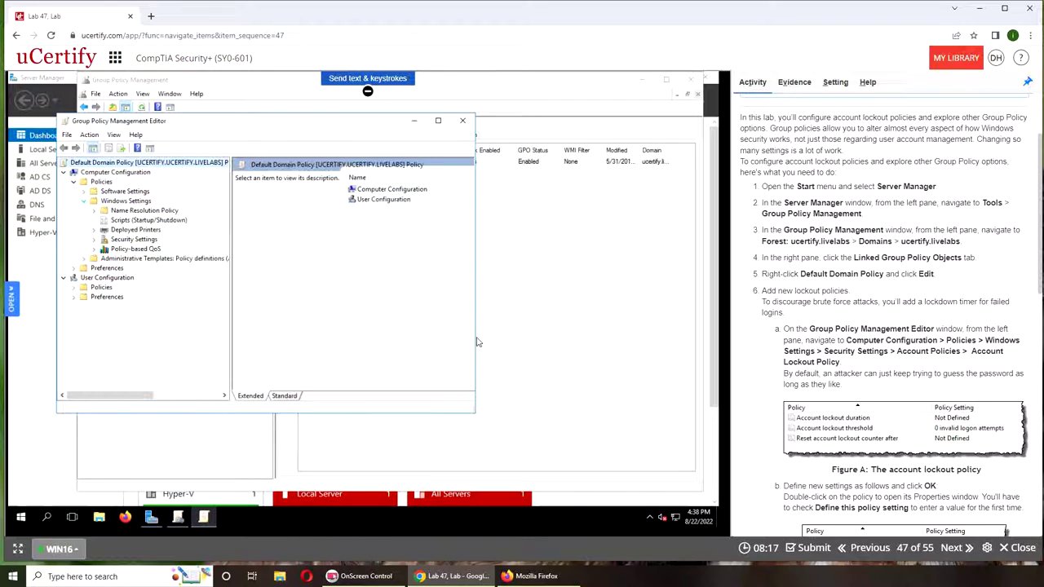
left_click_drag(478, 343, 598, 352)
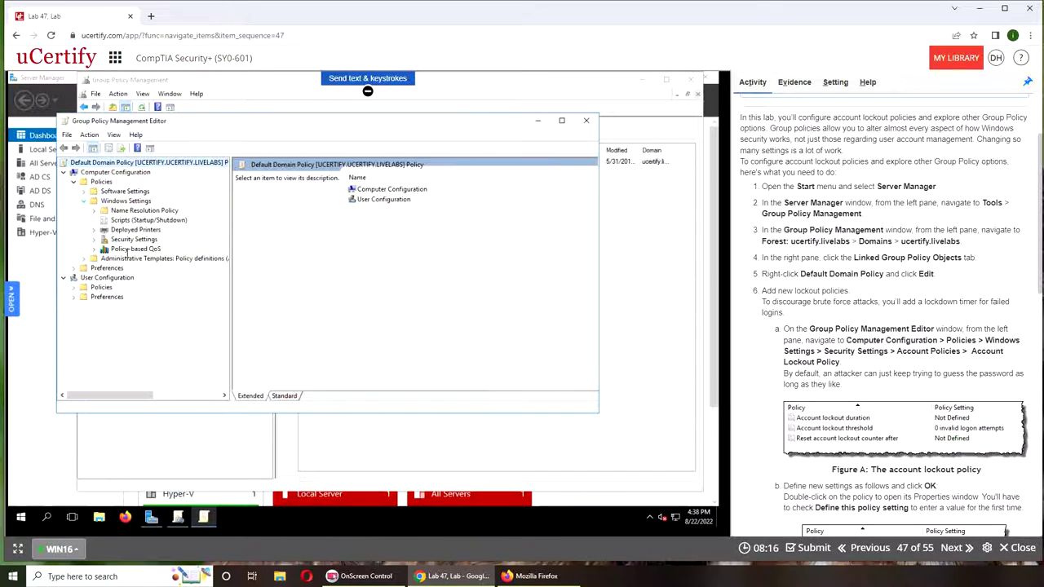
left_click(126, 201)
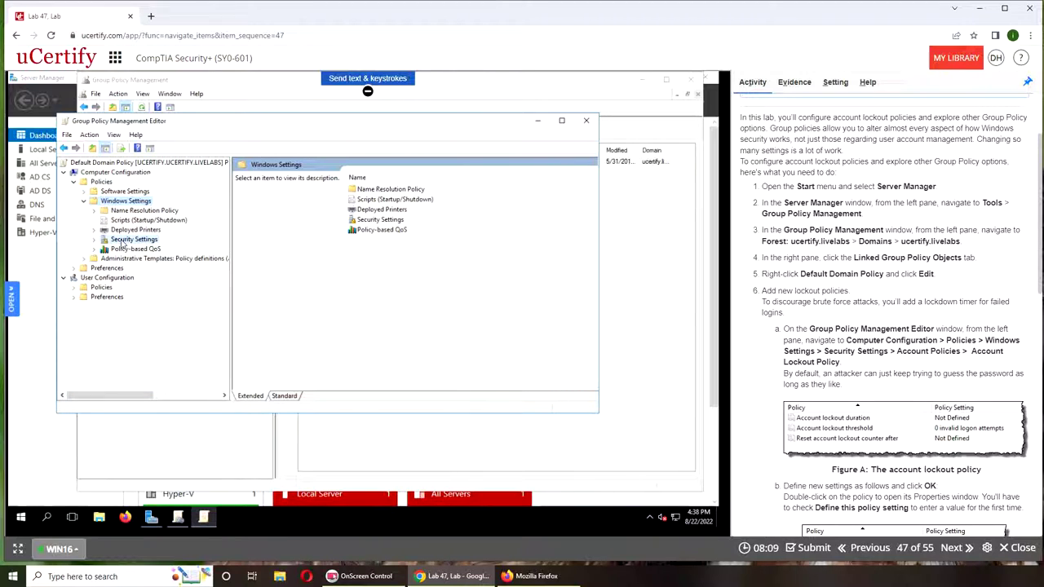
left_click(122, 240)
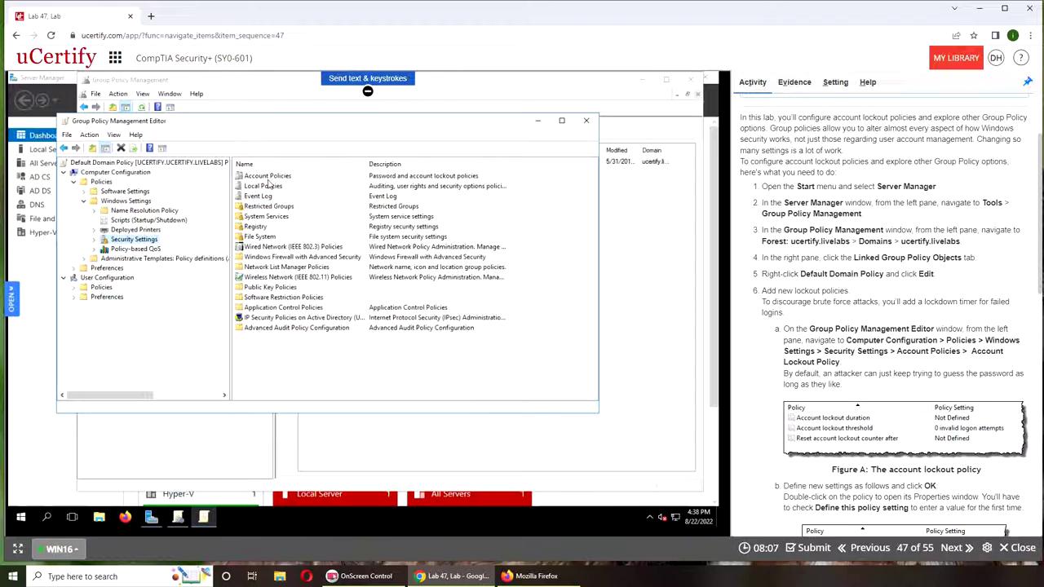
double_click(268, 178)
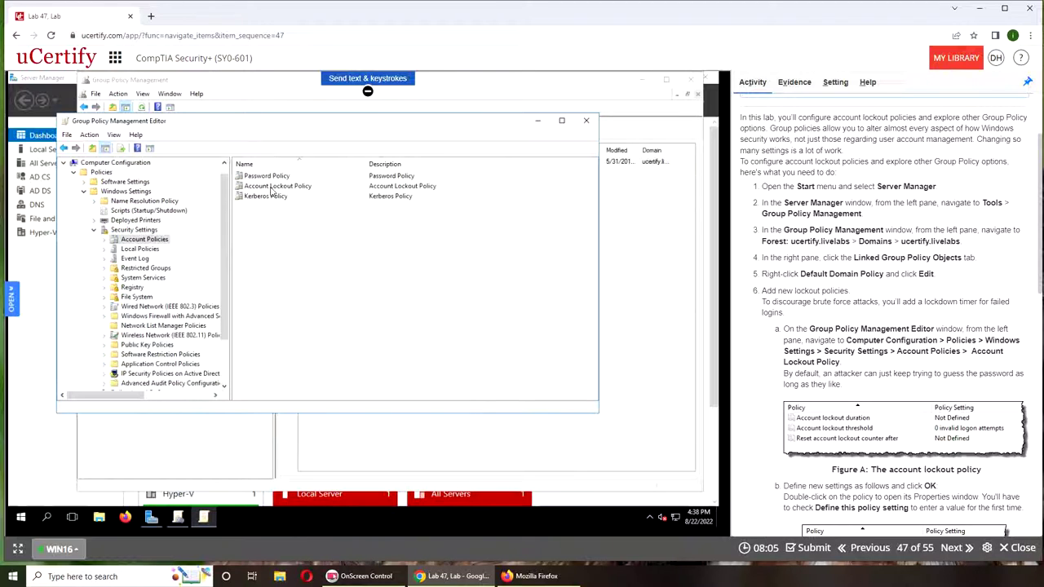
double_click(277, 186)
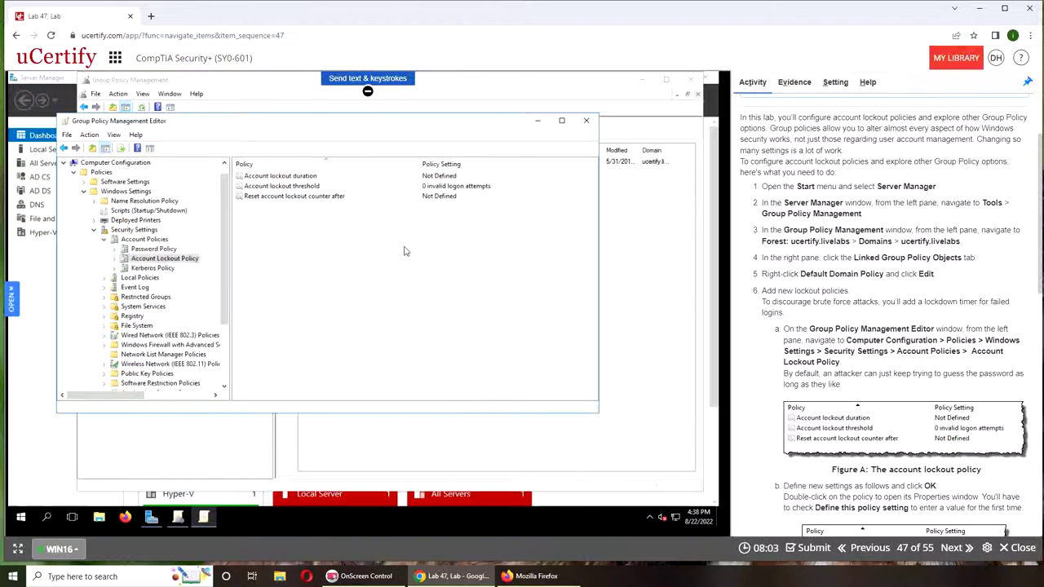
left_click(280, 178)
Define Account lockout duration as 30 minutes, accepting the suggested 5-attempt threshold and 30-minute reset.
right_click(290, 176)
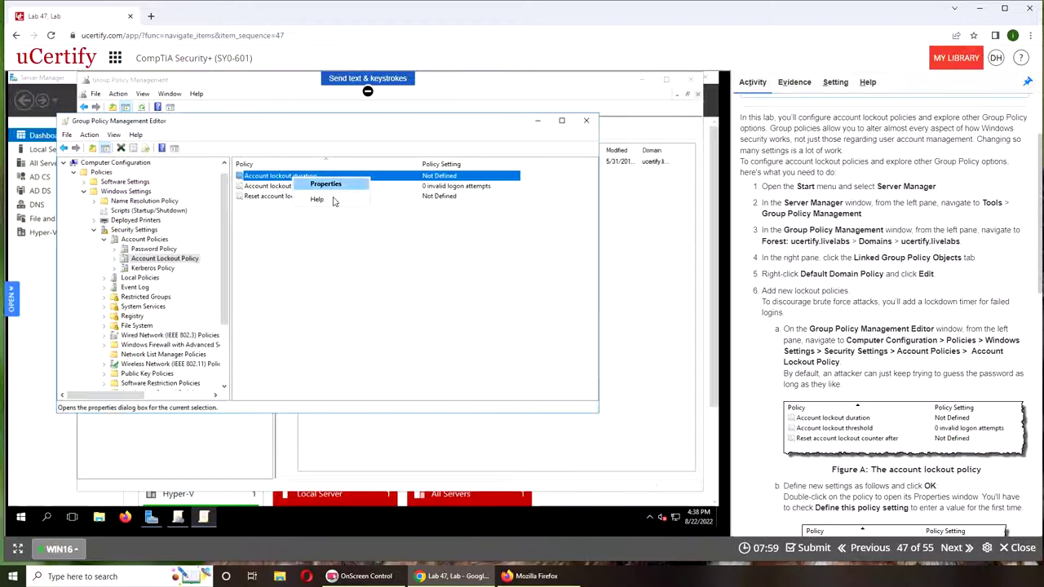
left_click(310, 189)
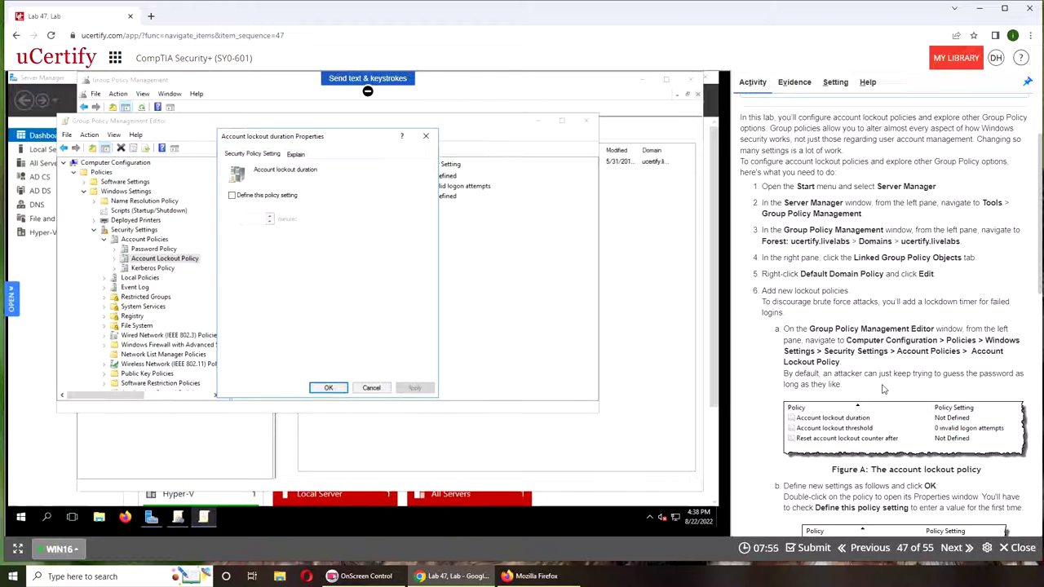
scroll(882, 389, "down", 3)
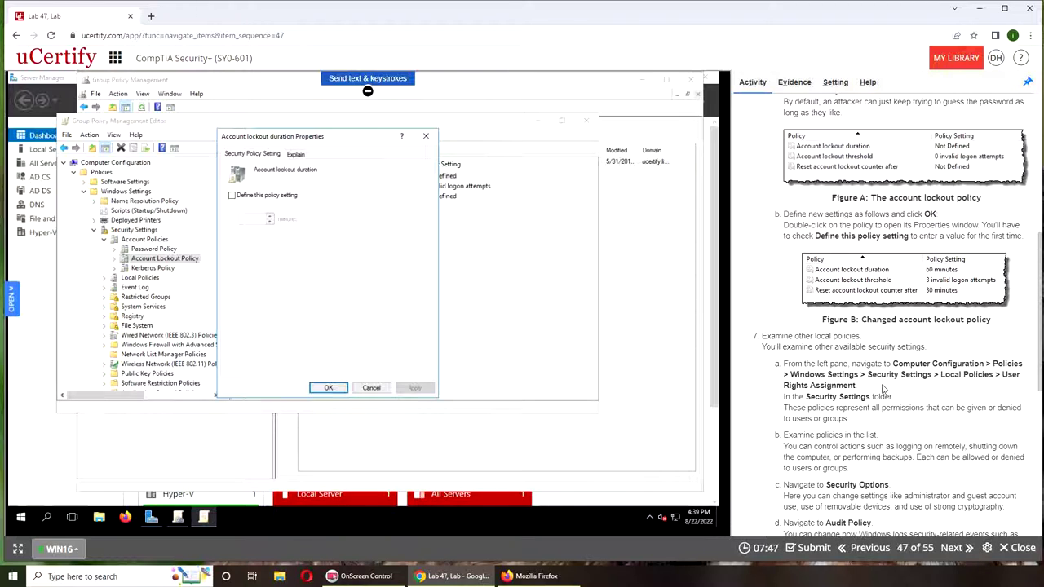
mouse_move(938, 298)
left_click(294, 196)
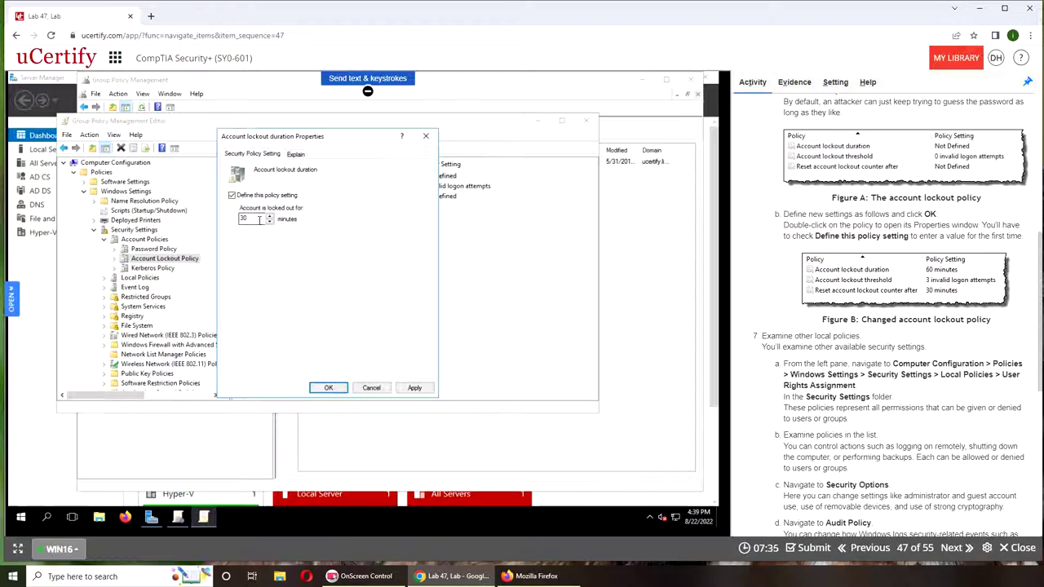
mouse_move(883, 300)
left_click(413, 388)
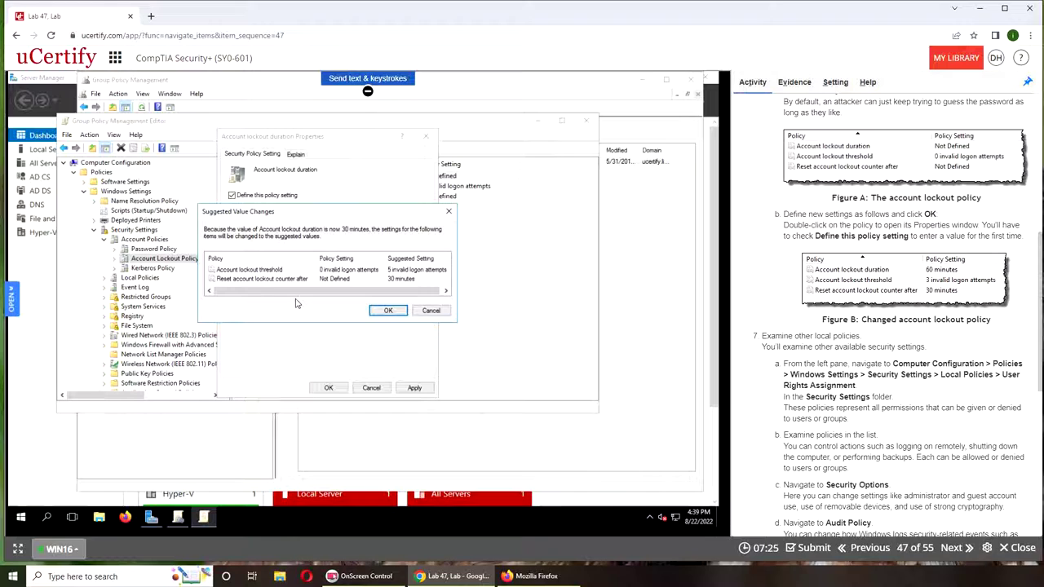
left_click(262, 276)
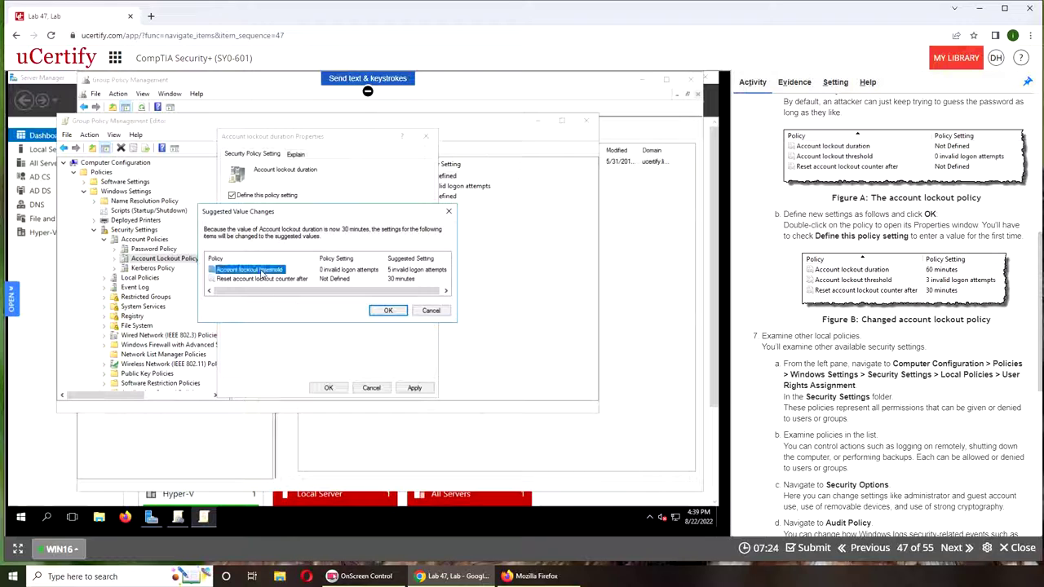
left_click(389, 311)
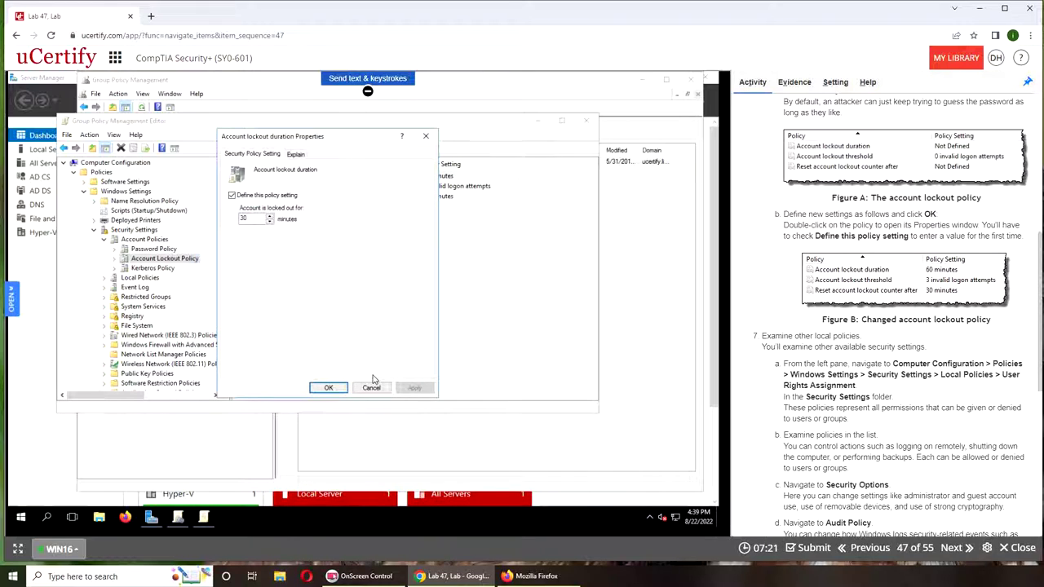
left_click(328, 388)
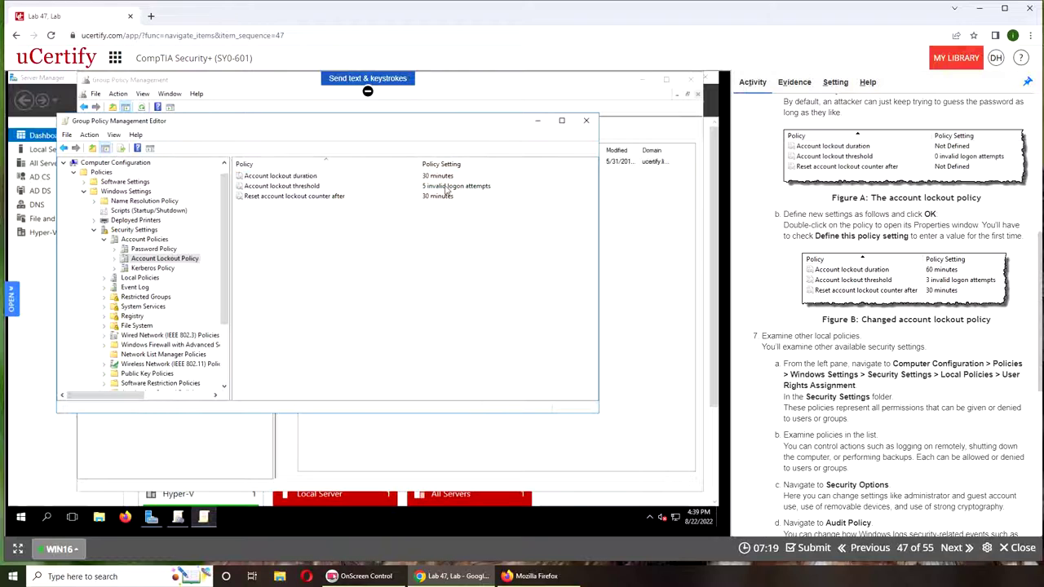
Change the Account lockout duration to 60 minutes.
left_click(290, 179)
double_click(291, 178)
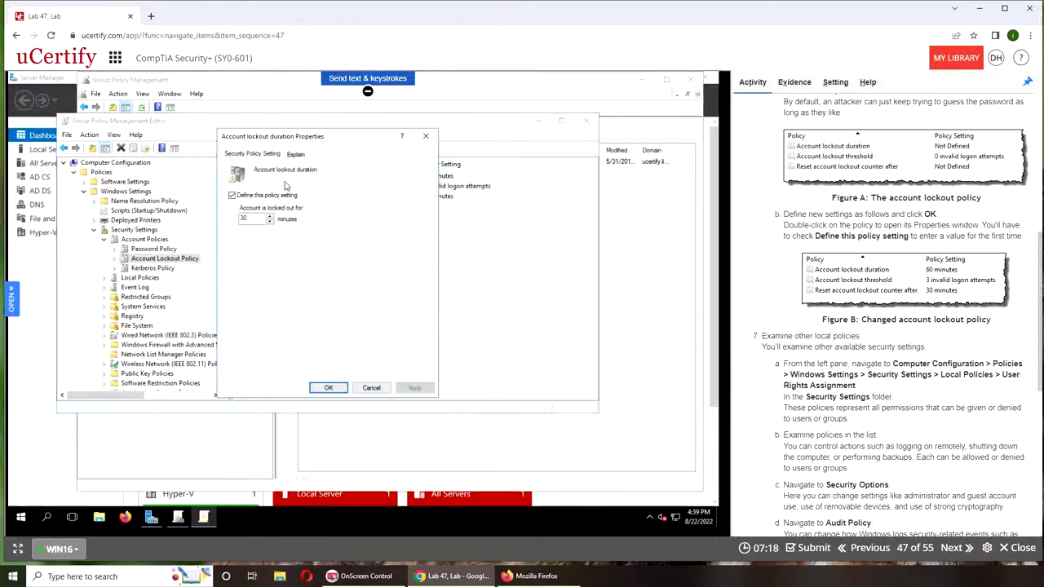
double_click(265, 218)
type("60")
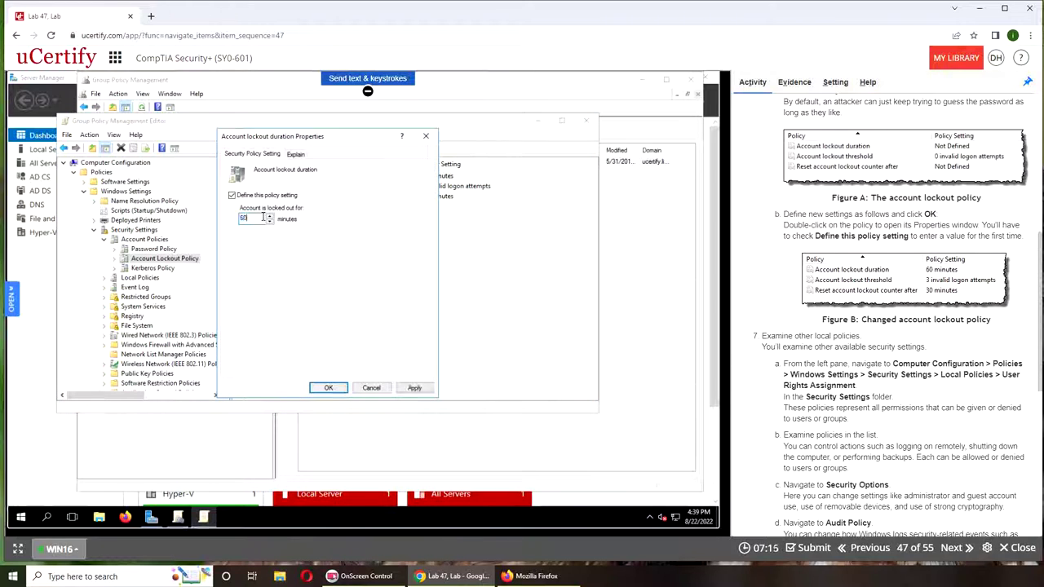
left_click(325, 388)
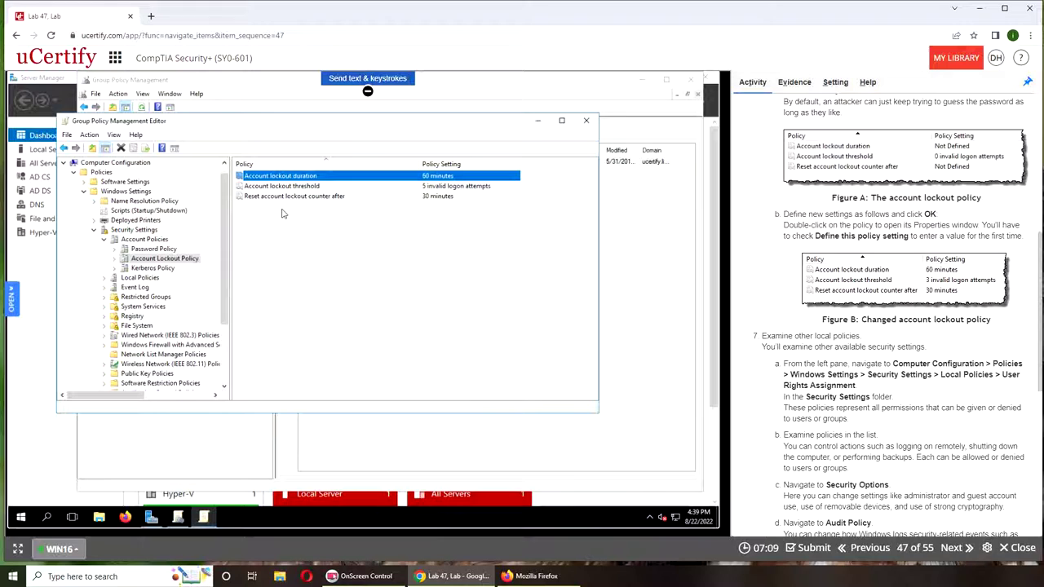
Lower the Account lockout threshold from 5 to 3 invalid logon attempts.
left_click(438, 187)
double_click(439, 186)
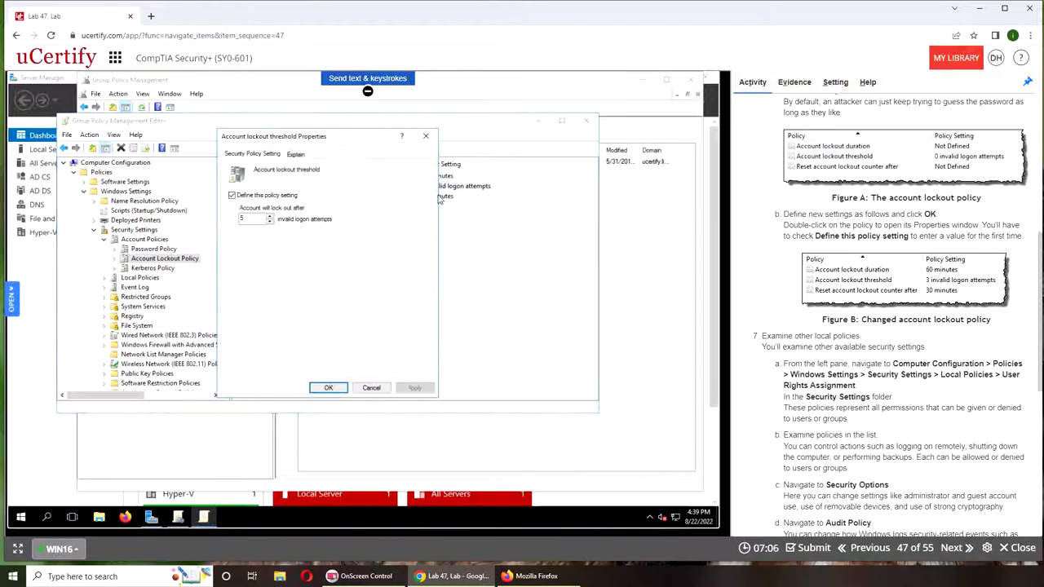
left_click(270, 222)
left_click(270, 222)
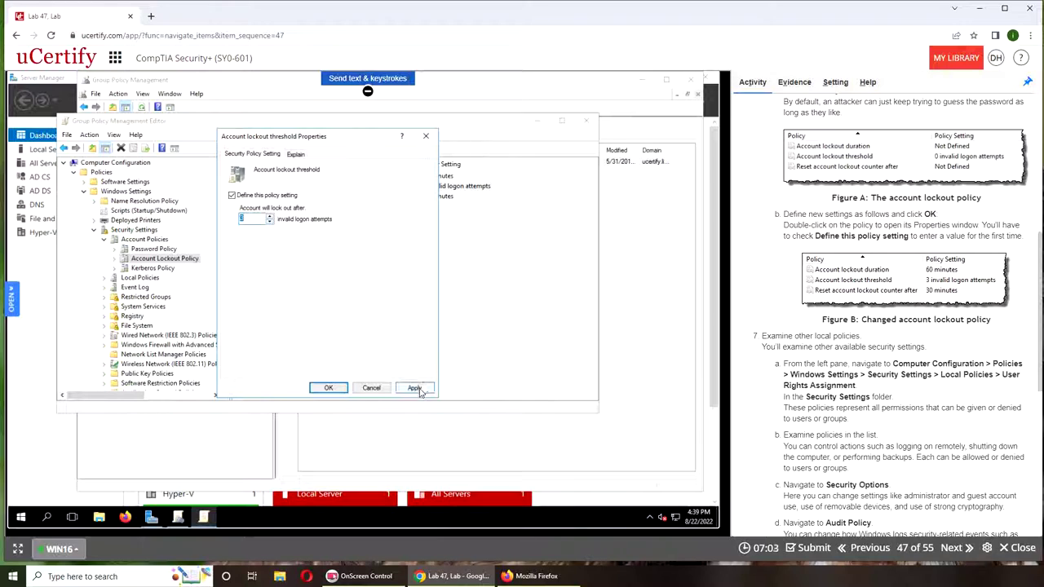
left_click(328, 388)
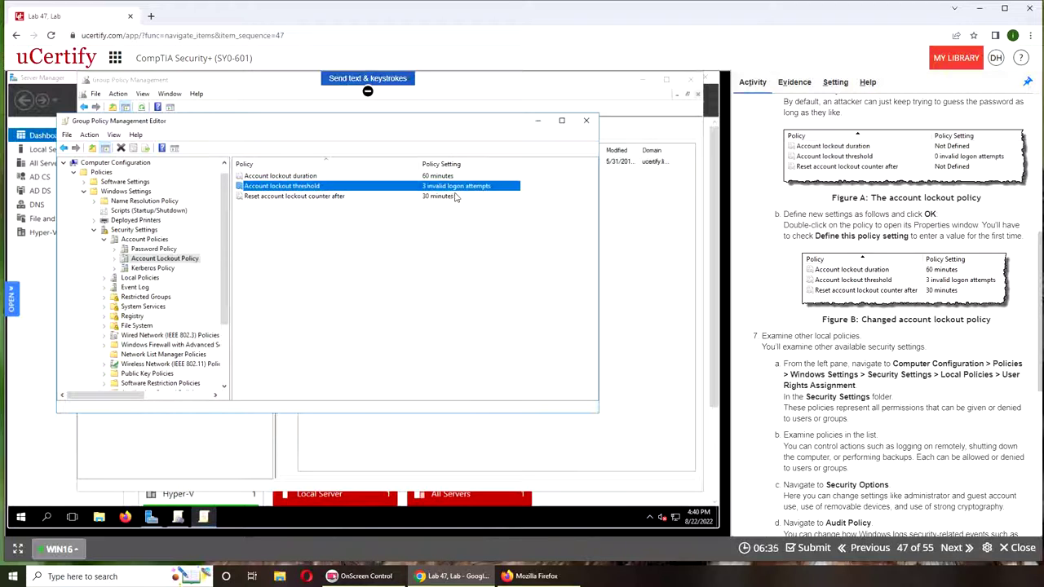
left_click(420, 177)
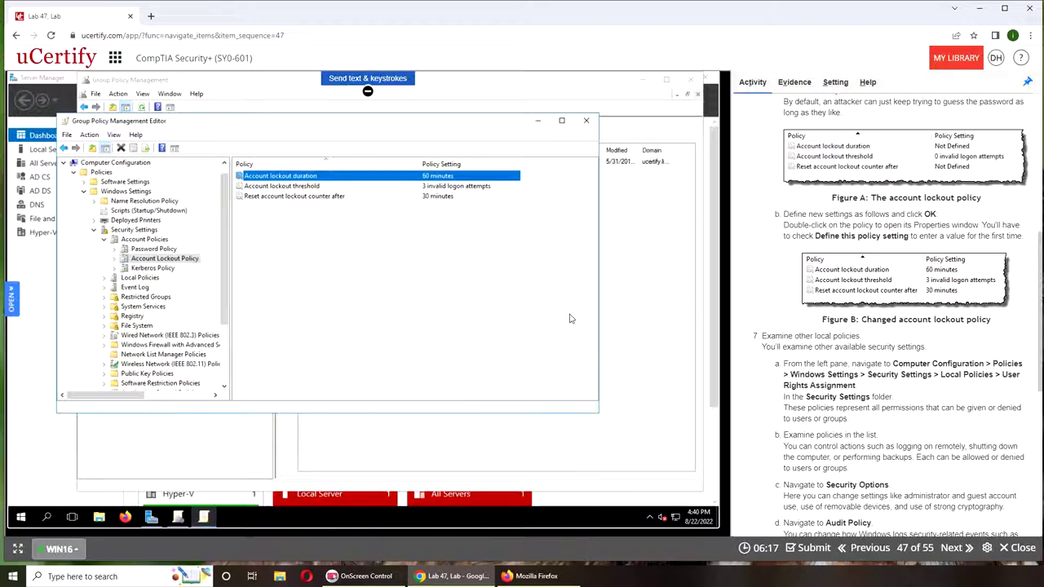
double_click(310, 199)
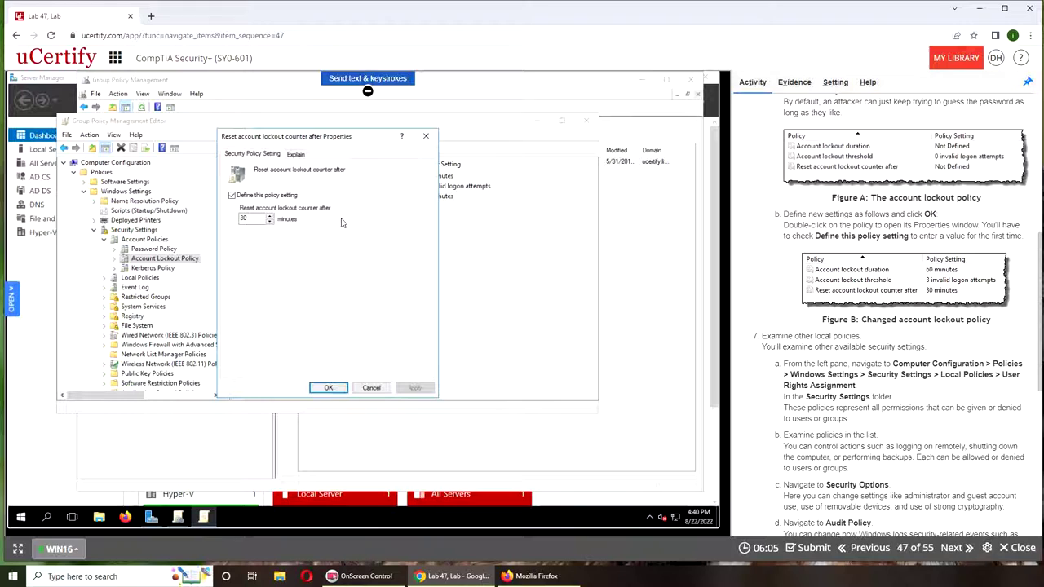
left_click(428, 137)
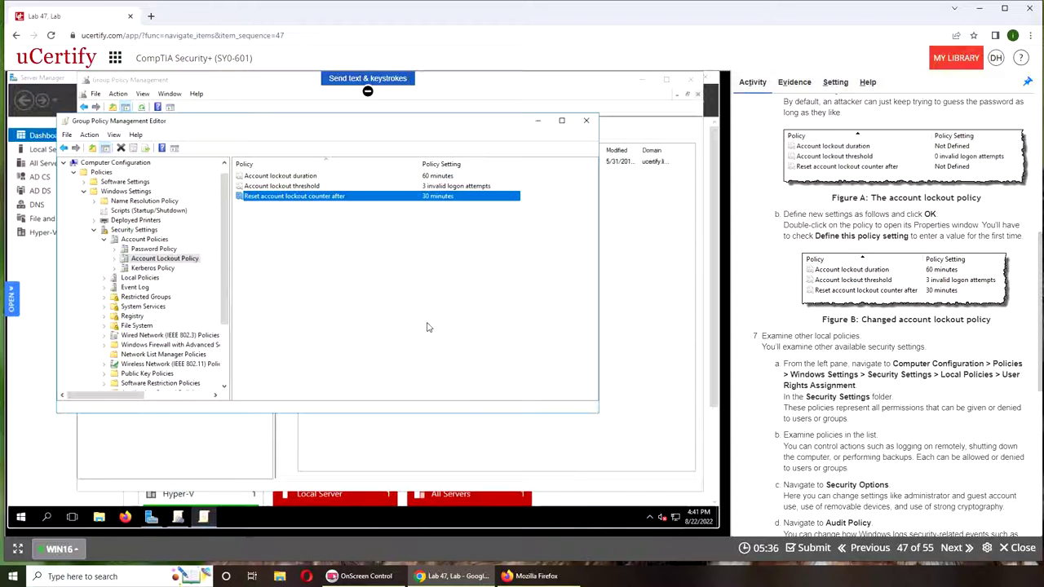
Scroll further through the lab instructions.
left_click(832, 346)
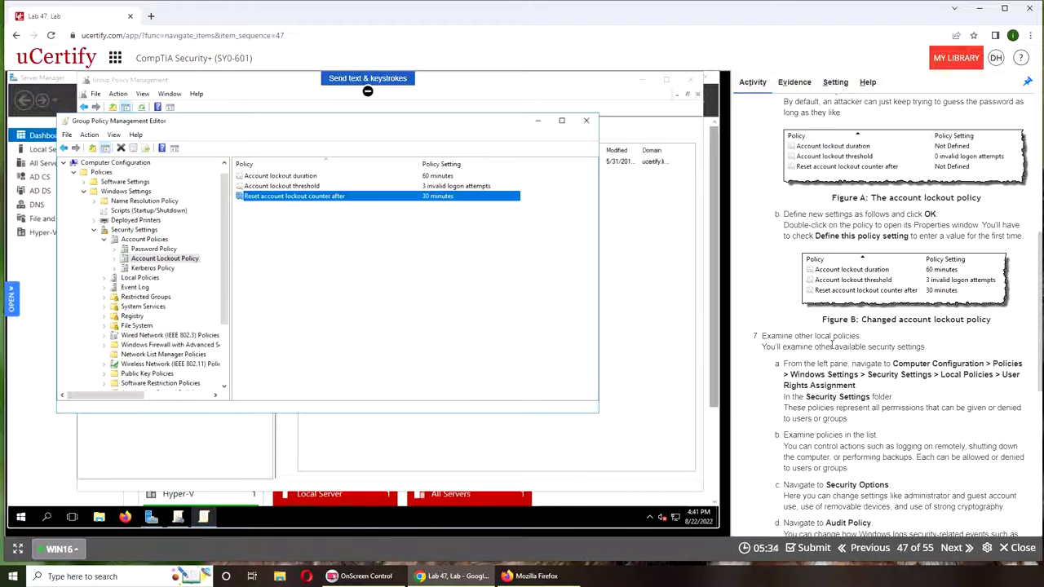
scroll(866, 331, "down", 3)
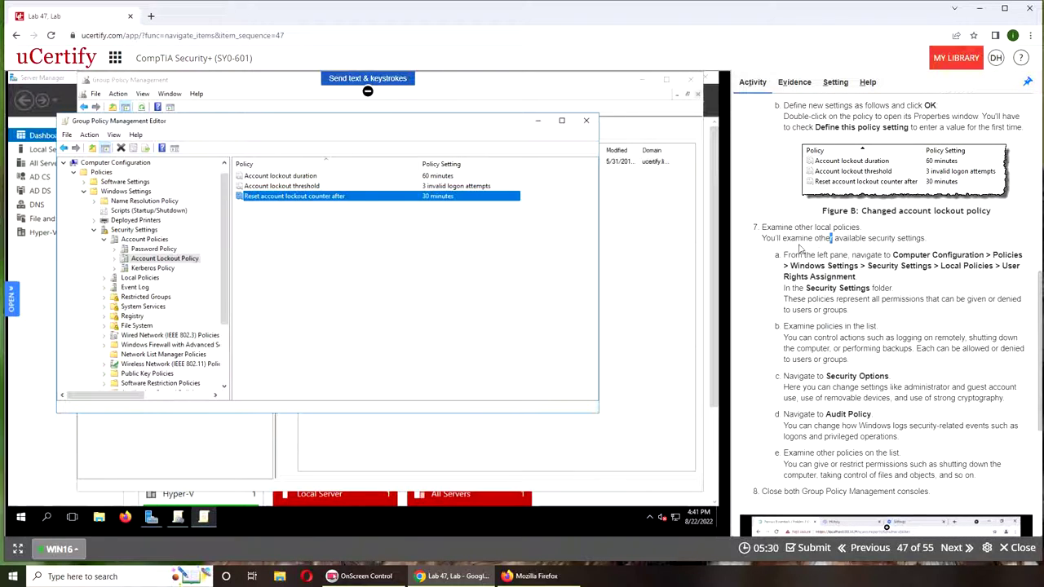
scroll(945, 264, "down", 3)
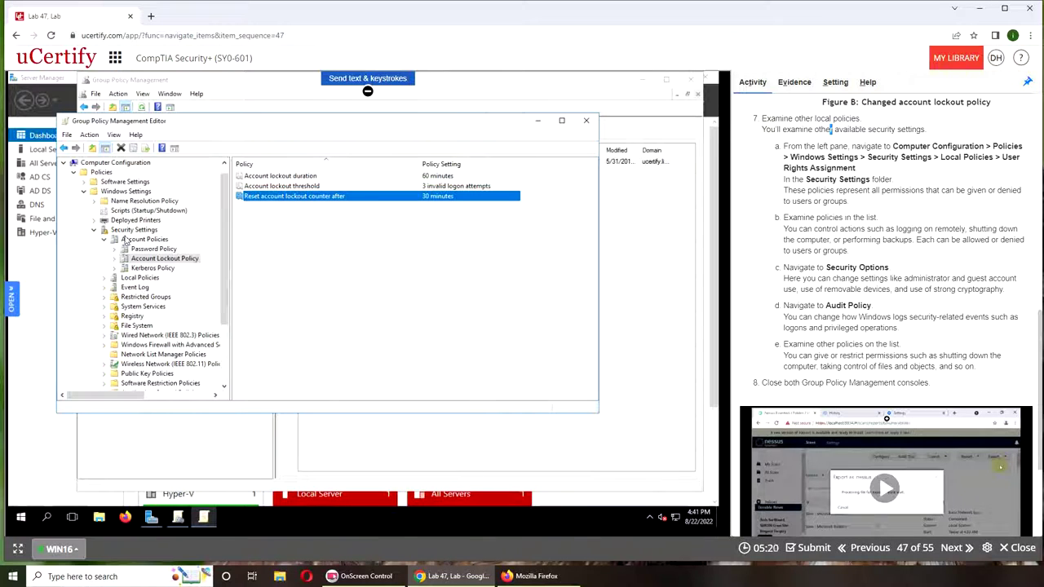
Expand Local Policies under Security Settings and list the User Rights Assignment policies.
left_click(133, 230)
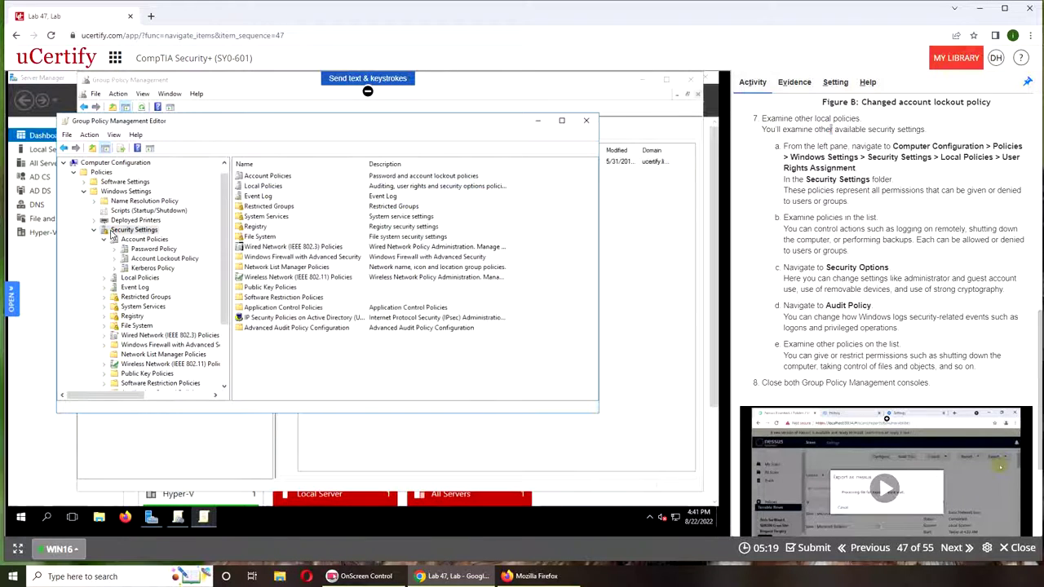
double_click(131, 279)
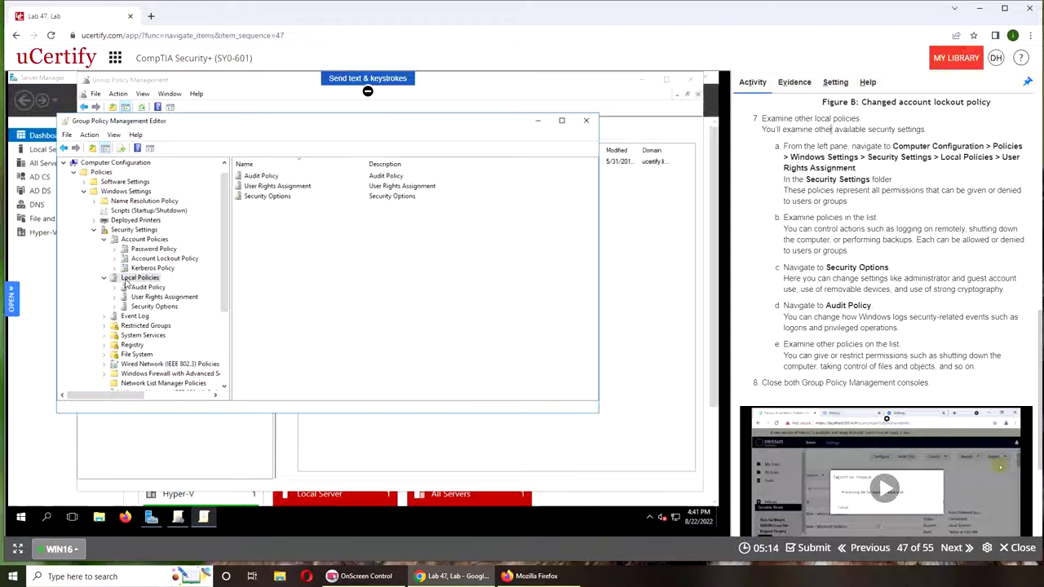
left_click(165, 297)
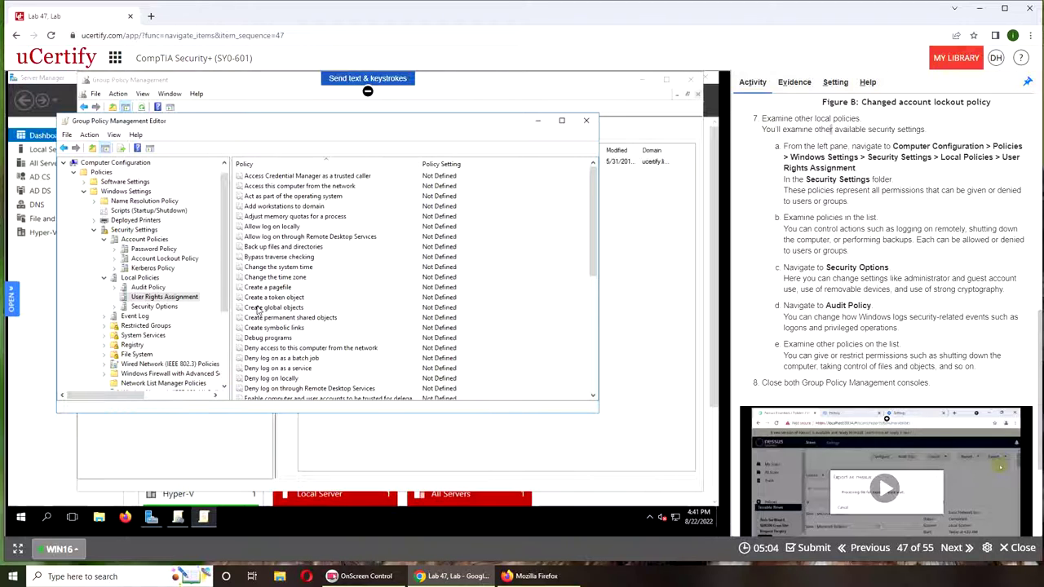
scroll(298, 334, "down", 8)
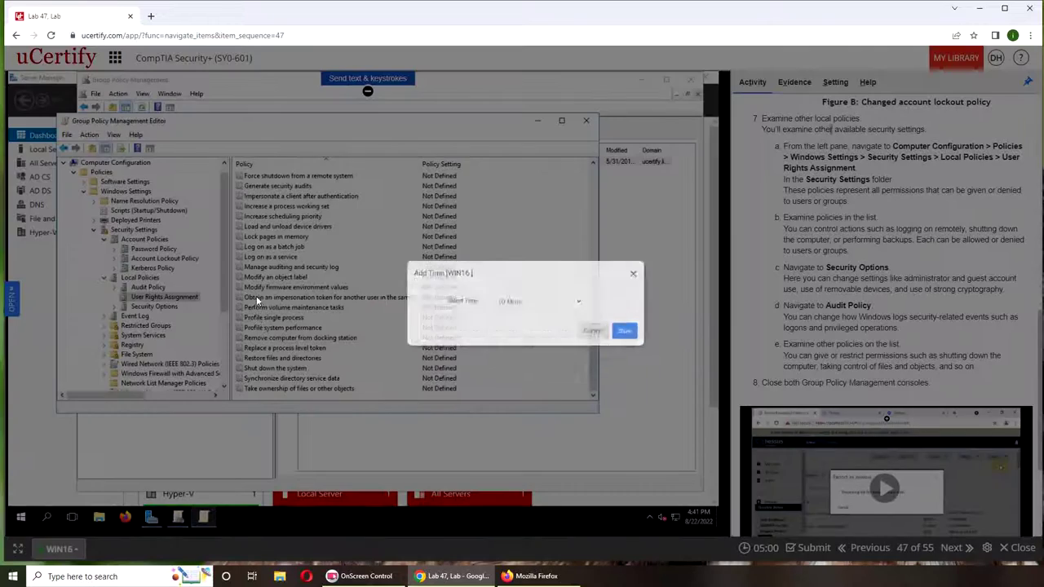
Save the extra lab time so the countdown shows 13:32 remaining.
left_click(653, 337)
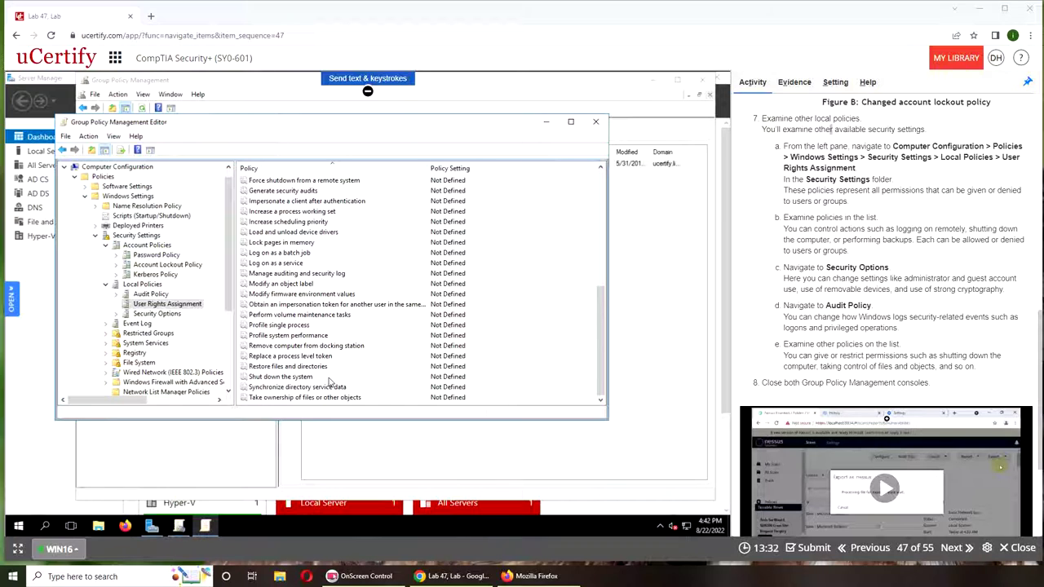
Leave User Rights Assignment and display the nine Audit Policy settings under Local Policies.
scroll(329, 382, "up", 1)
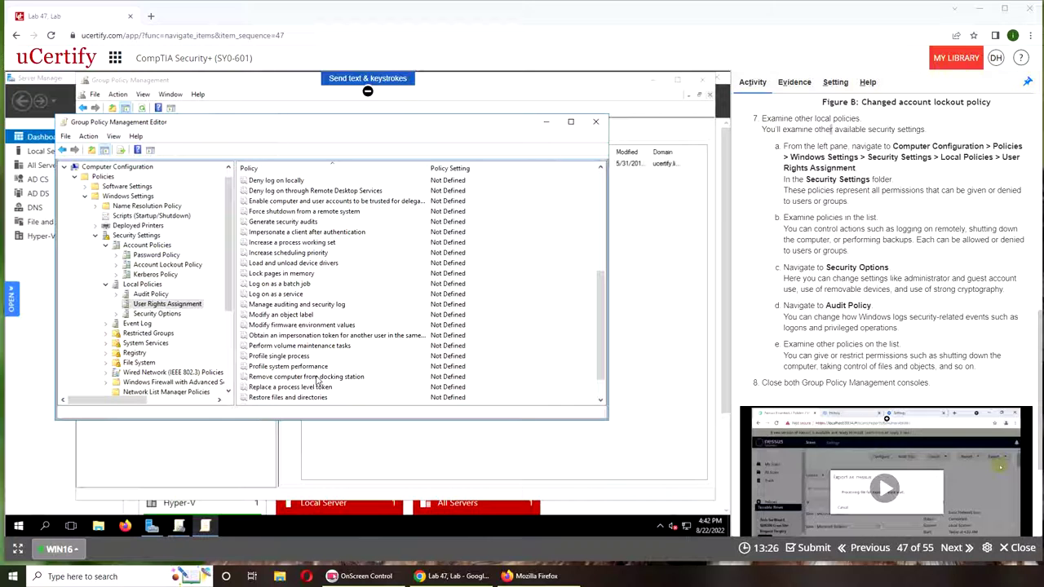
left_click(347, 192)
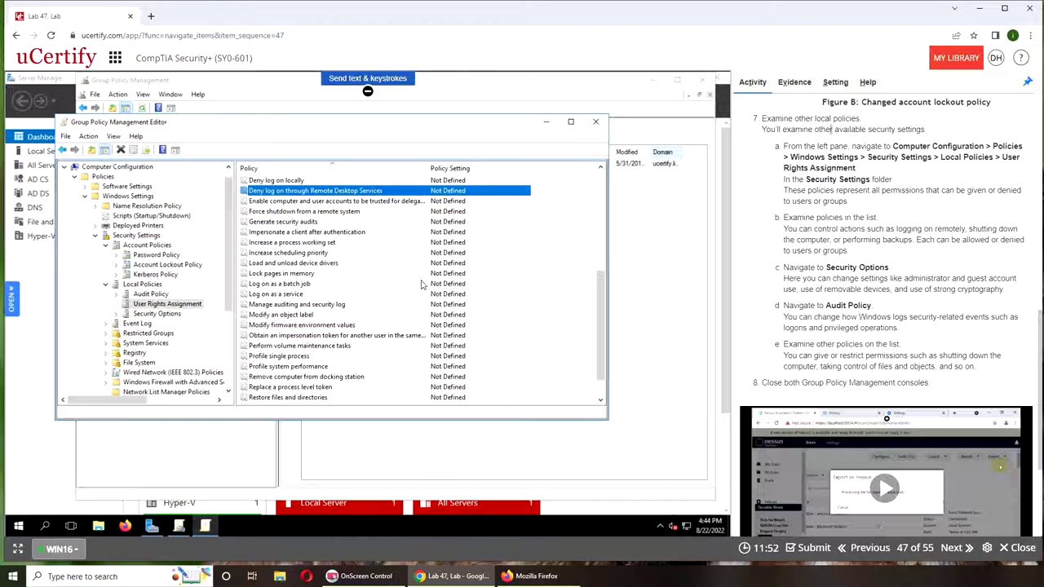
left_click(148, 294)
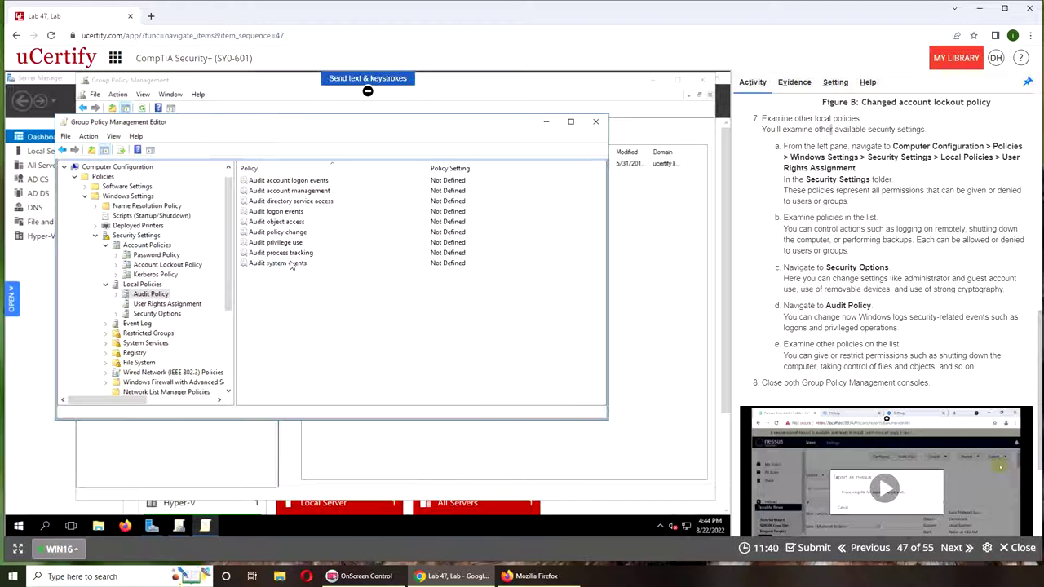
Define Audit account logon events to audit Failure only, with Success unchecked.
double_click(296, 182)
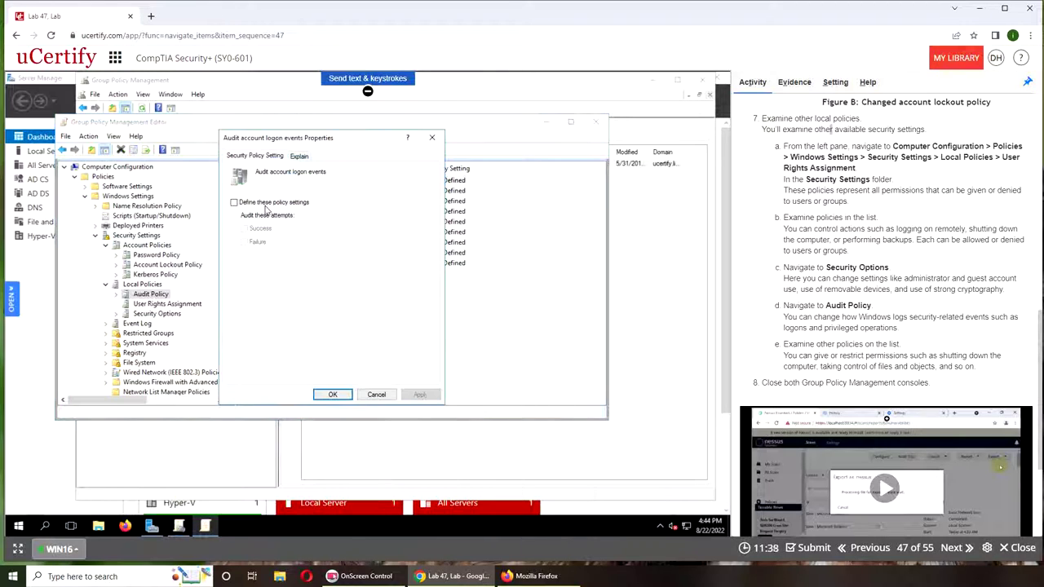
left_click(280, 203)
left_click(262, 229)
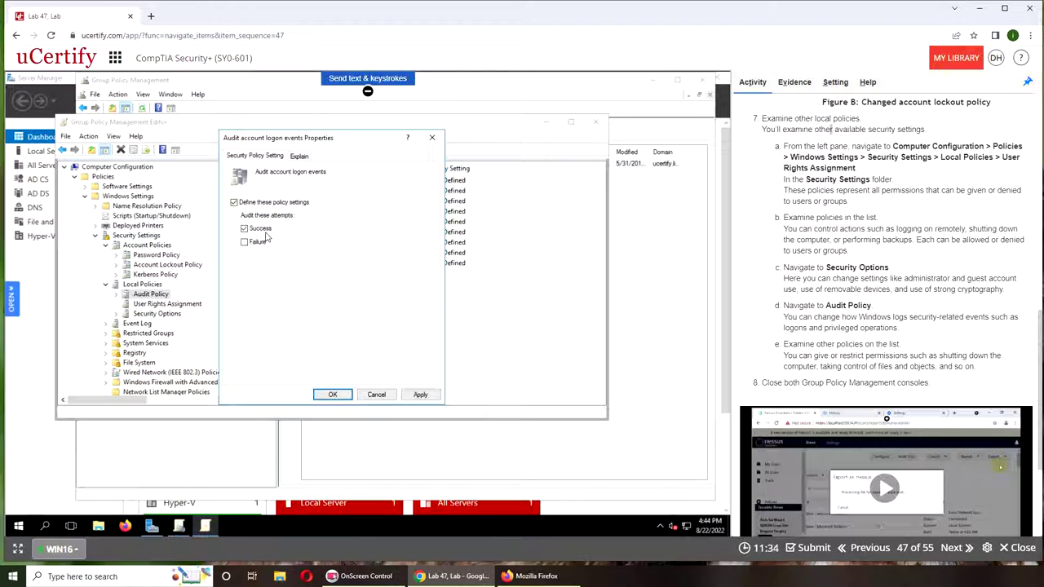
left_click(245, 242)
left_click(244, 230)
left_click(420, 395)
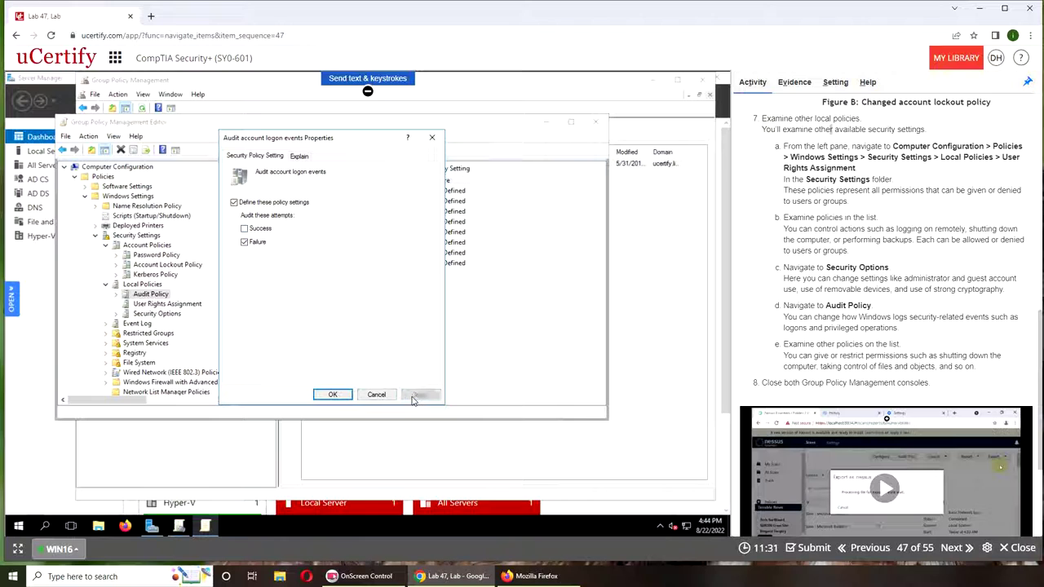
left_click(331, 395)
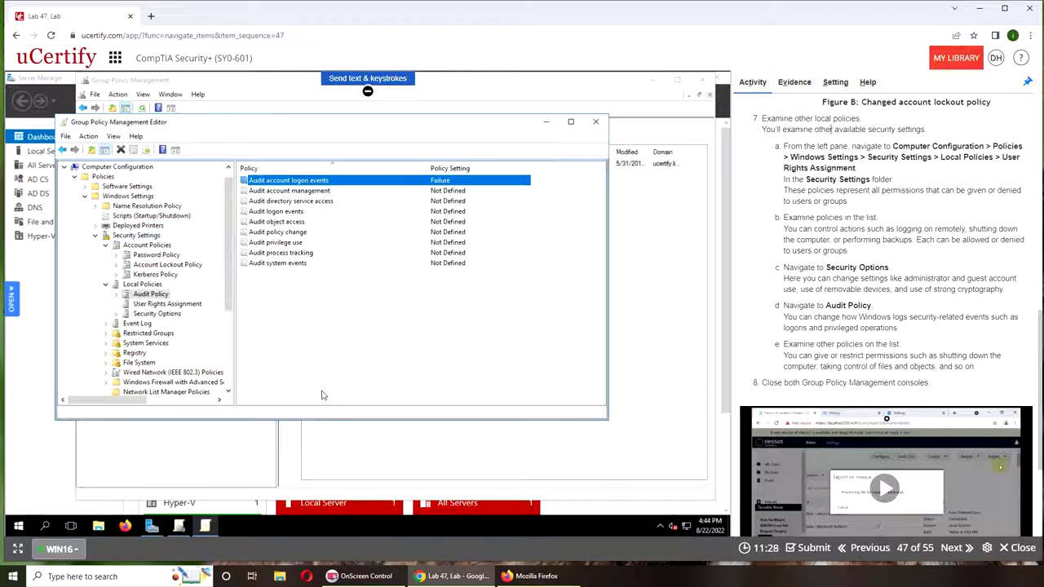
Submit the lab for evaluation and record the Correct graded answer.
scroll(834, 353, "down", 3)
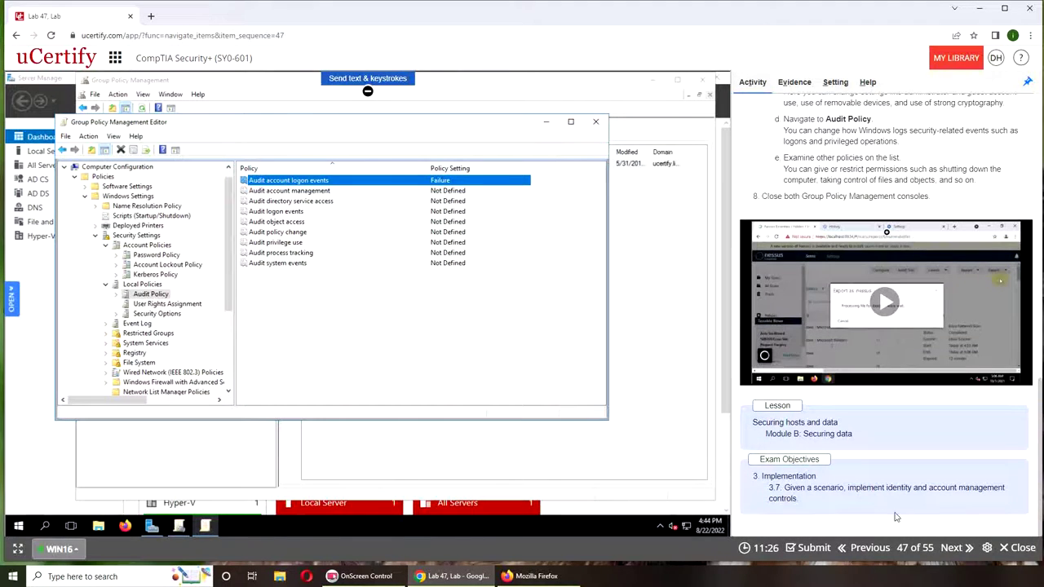
left_click(811, 554)
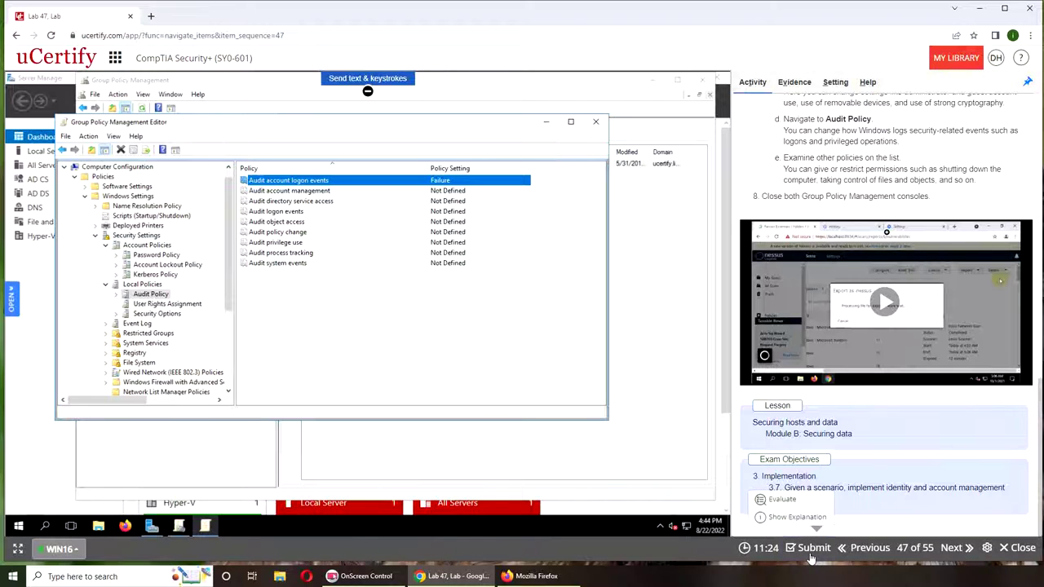
left_click(795, 510)
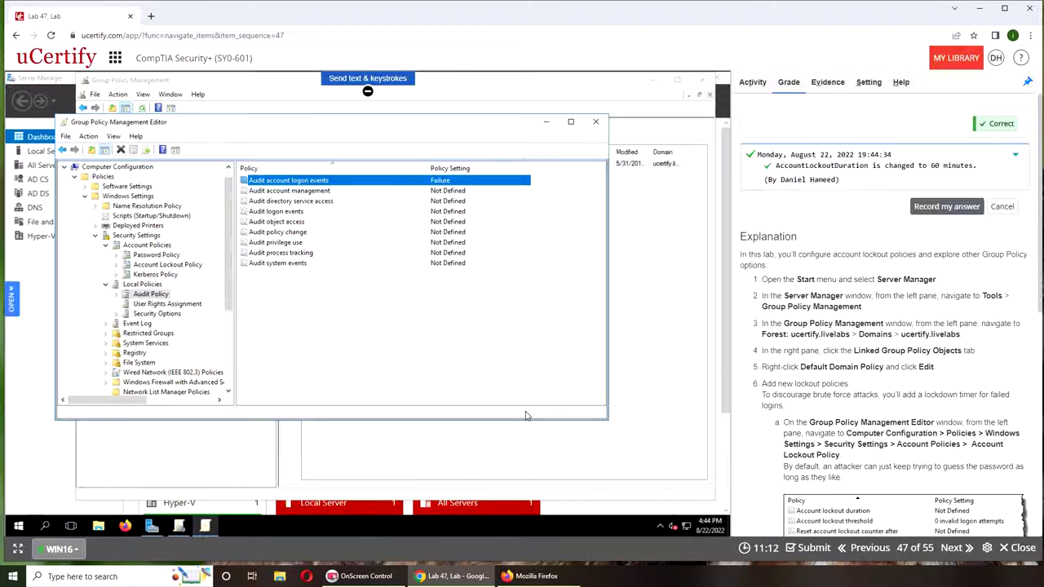
left_click(940, 209)
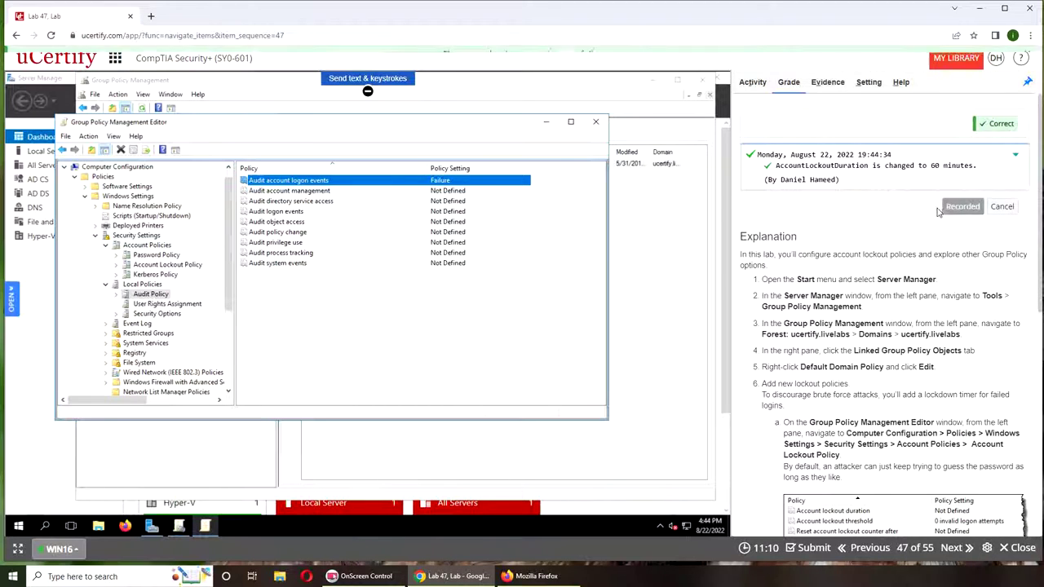